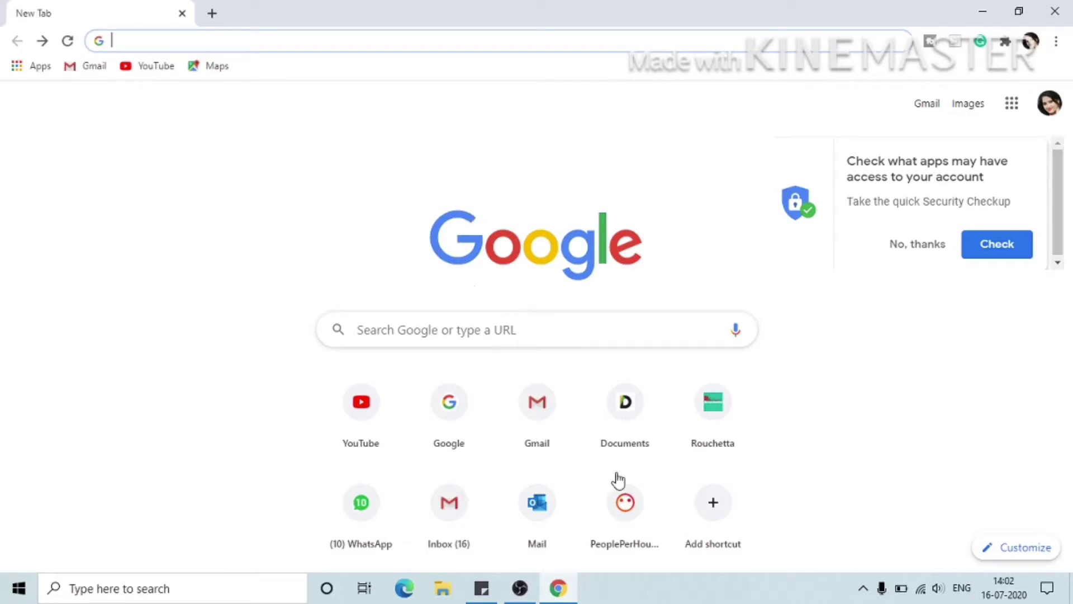
# Step: Open the LinkedIn profile page at linkedin.com/in/
pyautogui.moveTo(518, 600)
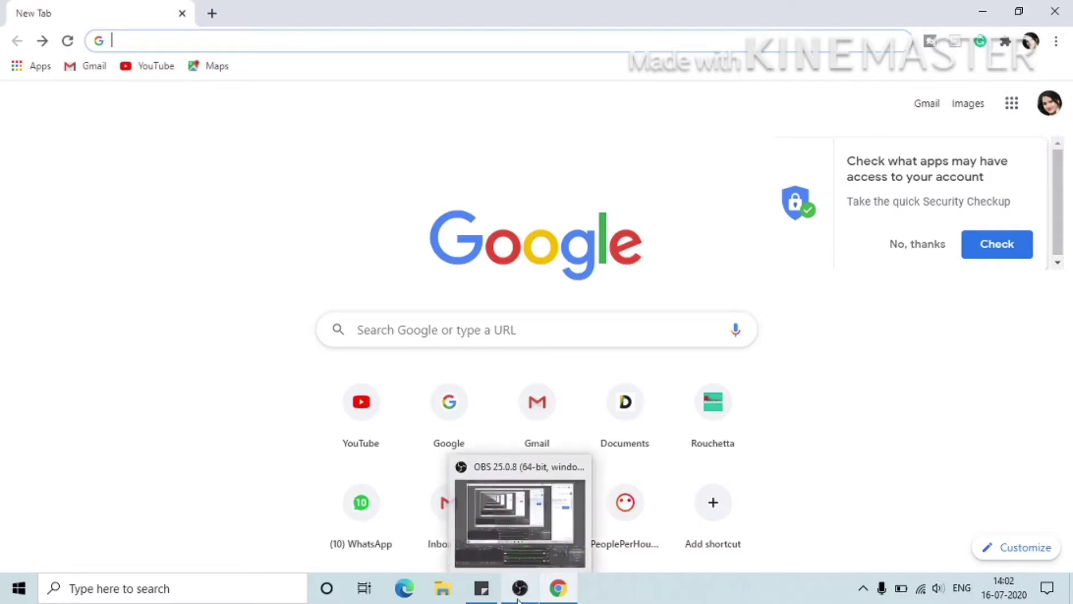
pyautogui.click(294, 196)
pyautogui.click(249, 40)
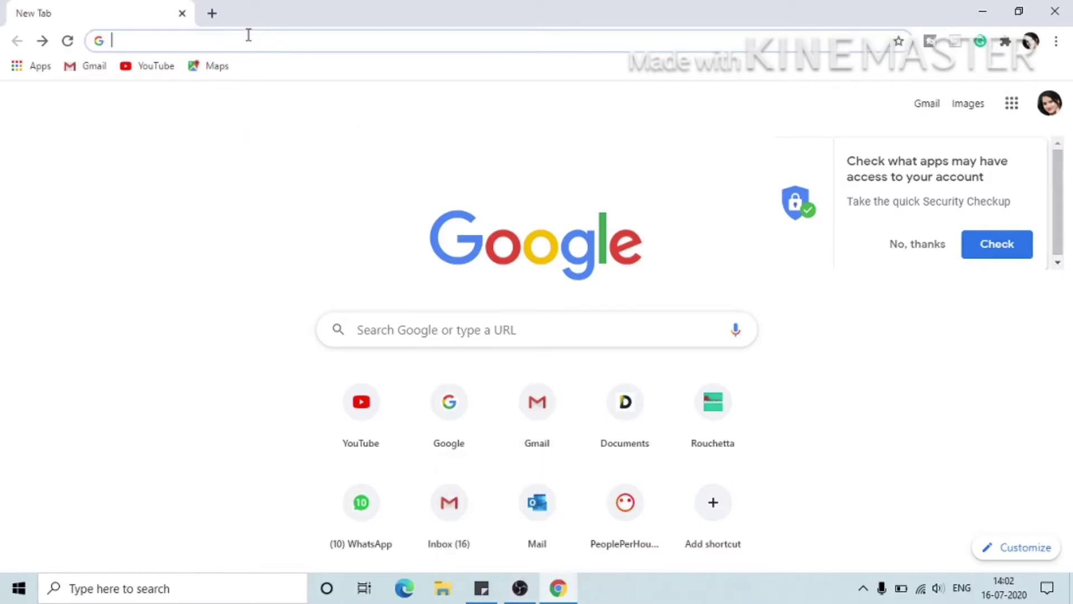
pyautogui.write('link')
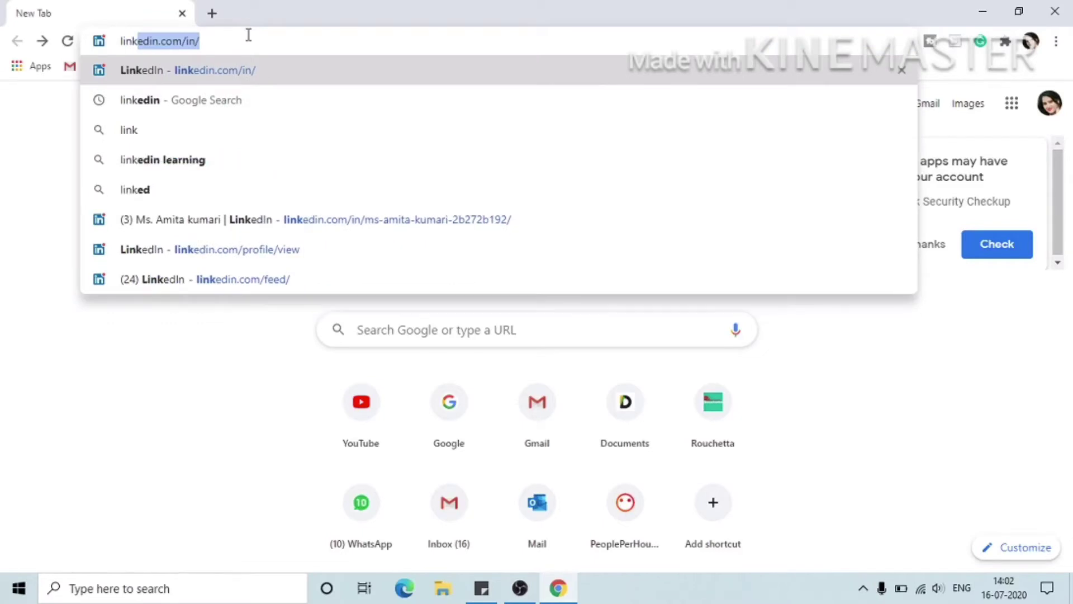
pyautogui.press('Return')
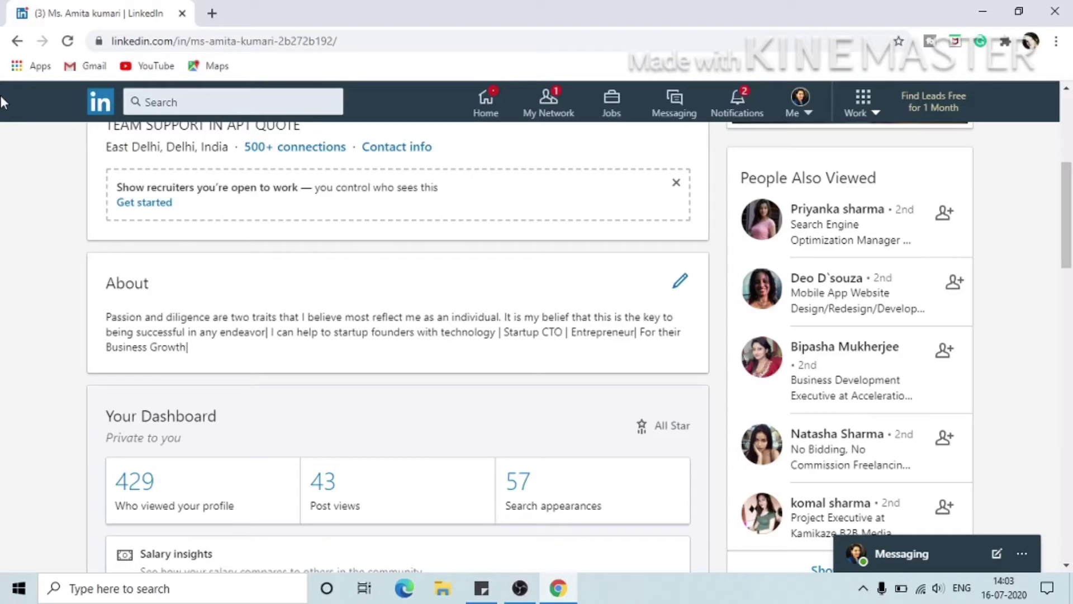
# Step: Go to LinkedIn's job search and rerun the recent "business development manager" search for India at Executive level
pyautogui.click(614, 109)
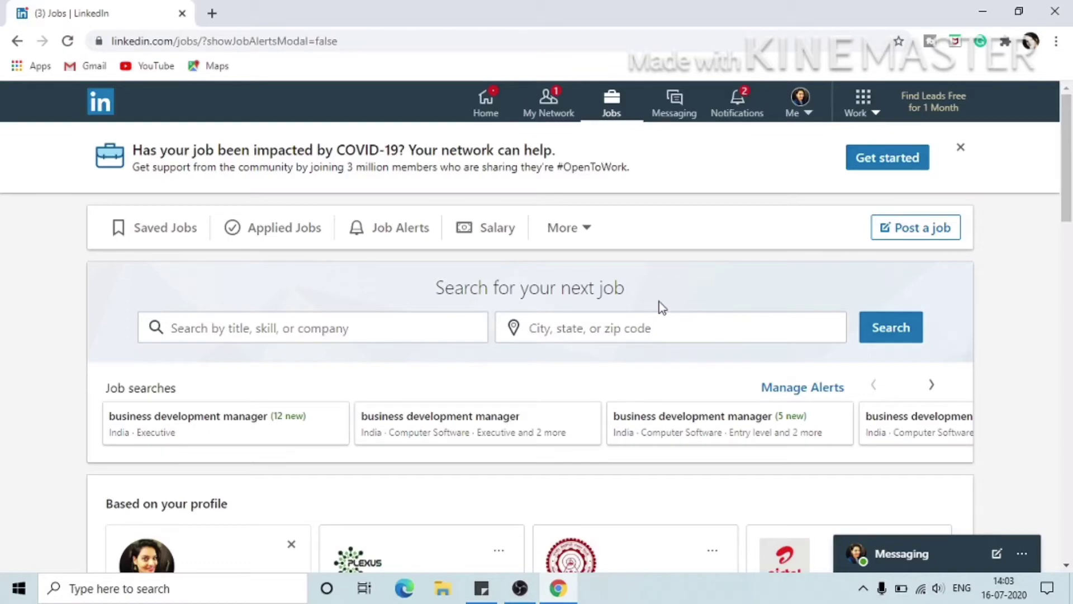
pyautogui.click(283, 333)
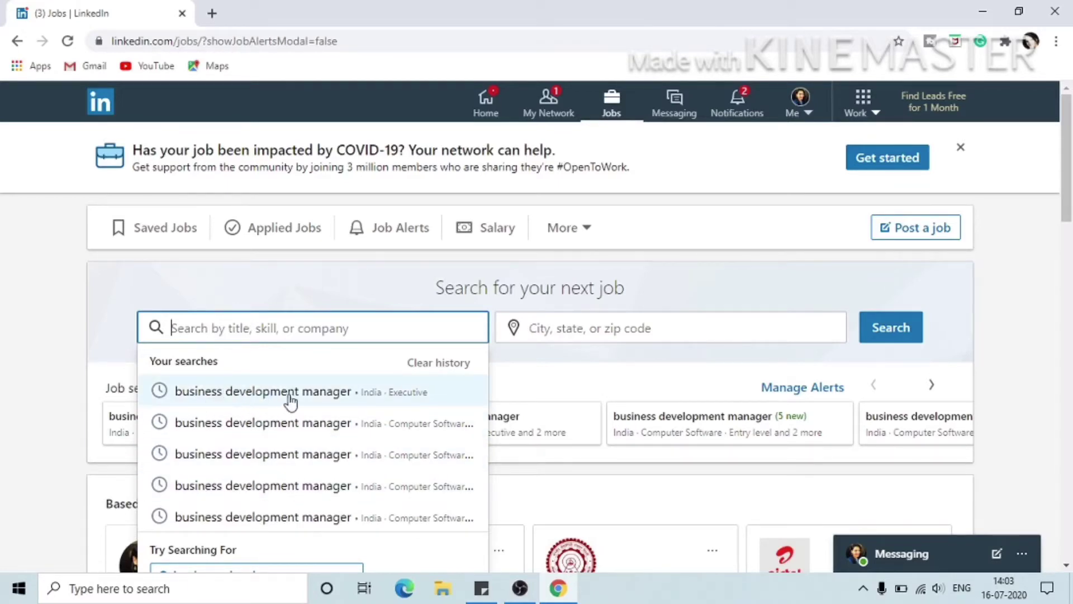
pyautogui.click(232, 393)
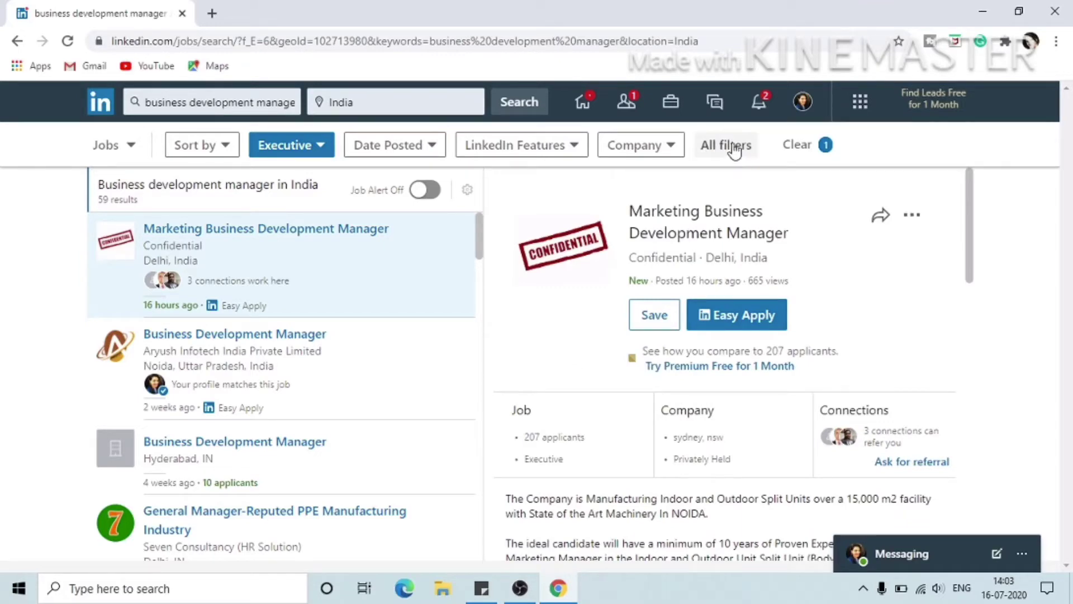
# Step: In the full set of job filters, sort by most recent, limit the posting date to Past Week and choose Full-time
pyautogui.click(734, 147)
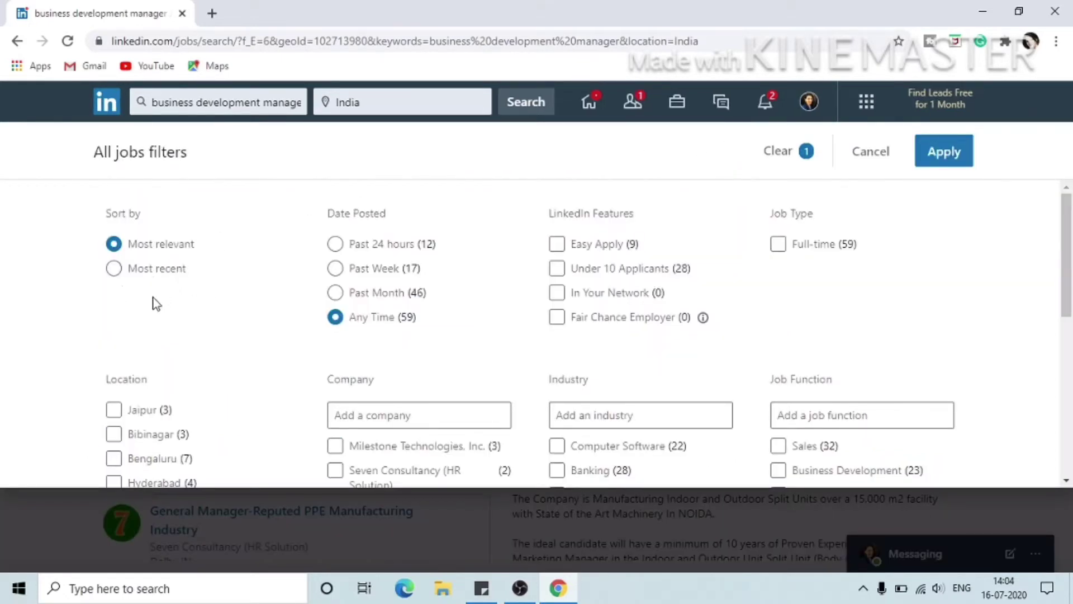
pyautogui.click(114, 271)
pyautogui.click(336, 269)
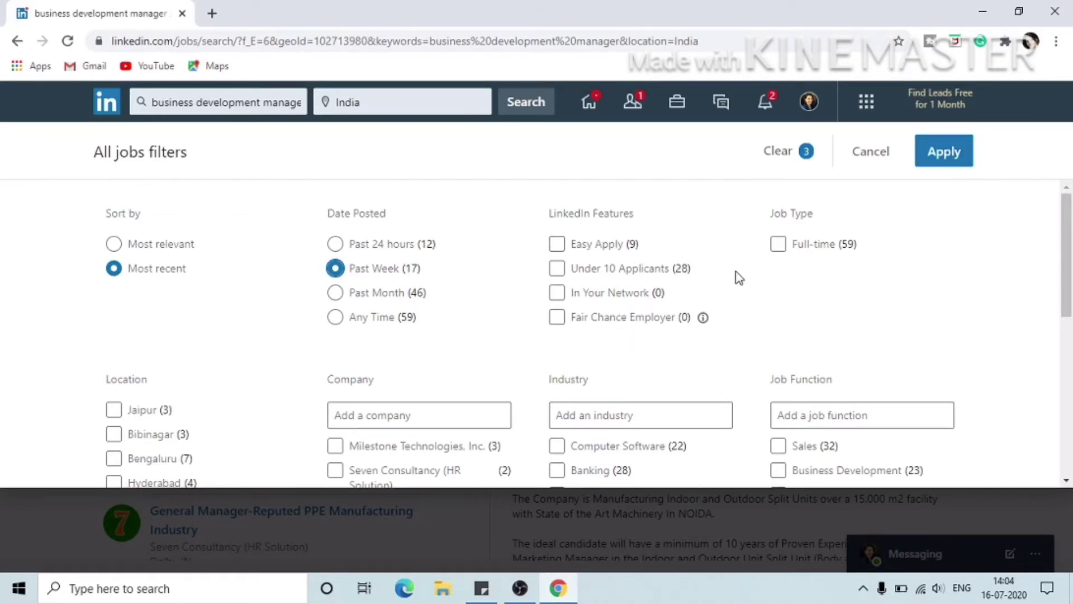
pyautogui.click(778, 247)
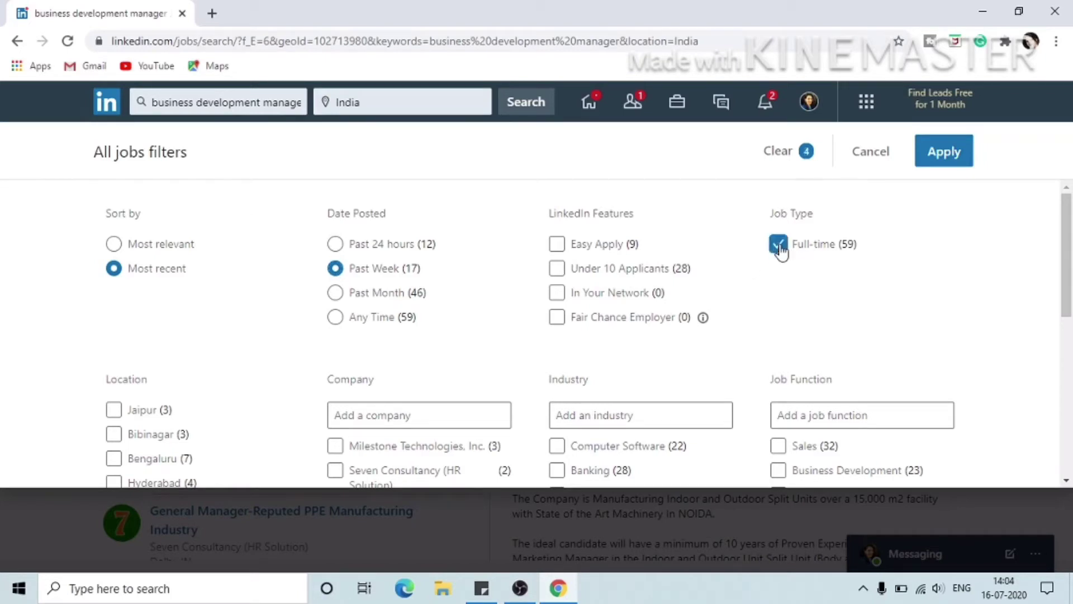
# Step: Review the available location, company, industry, job function, experience level and title filters
pyautogui.scroll(-1, 687, 333)
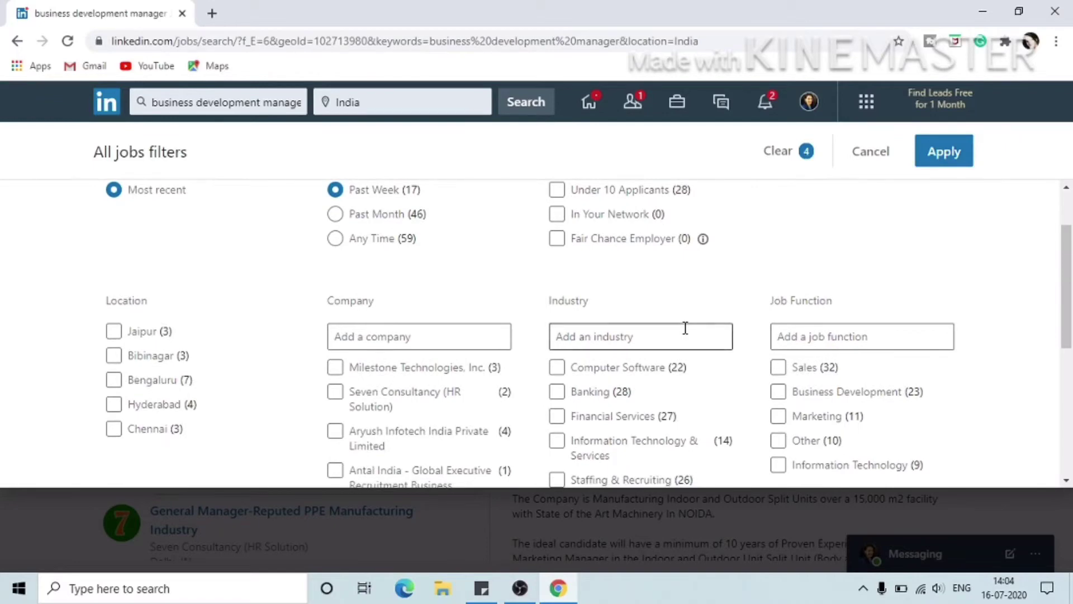
pyautogui.scroll(-1, 685, 328)
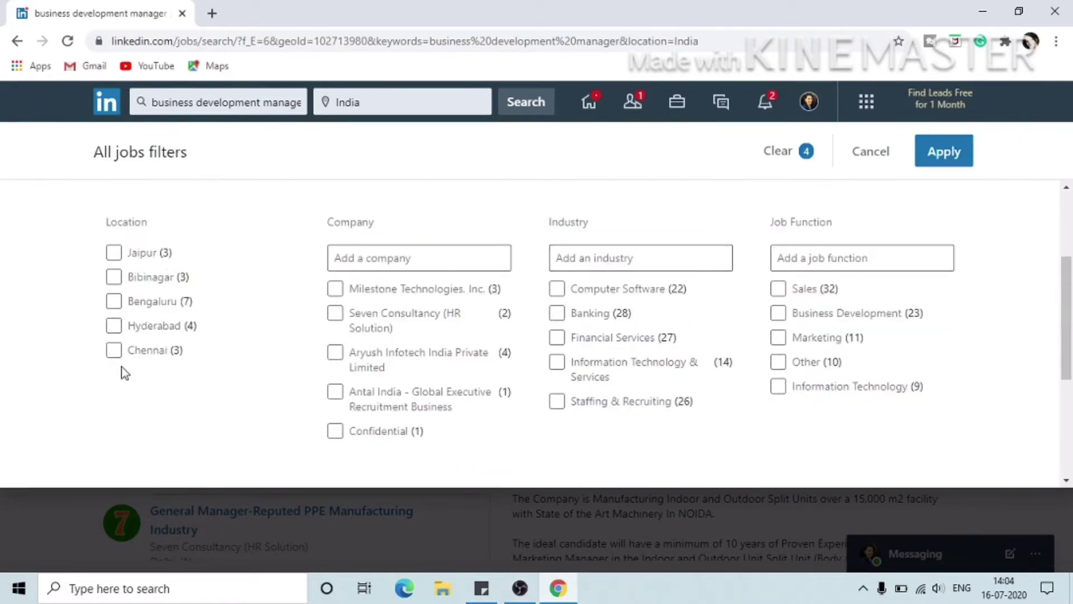
pyautogui.scroll(-1, 133, 321)
pyautogui.scroll(-1, 139, 295)
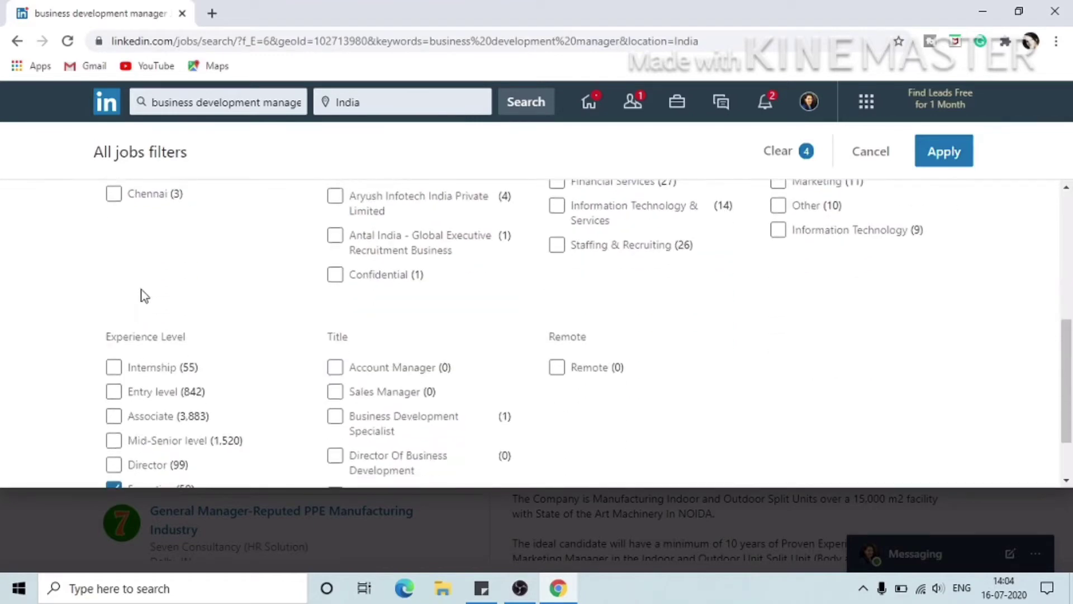
pyautogui.scroll(4, 139, 295)
pyautogui.scroll(-1, 142, 305)
pyautogui.scroll(-1, 143, 304)
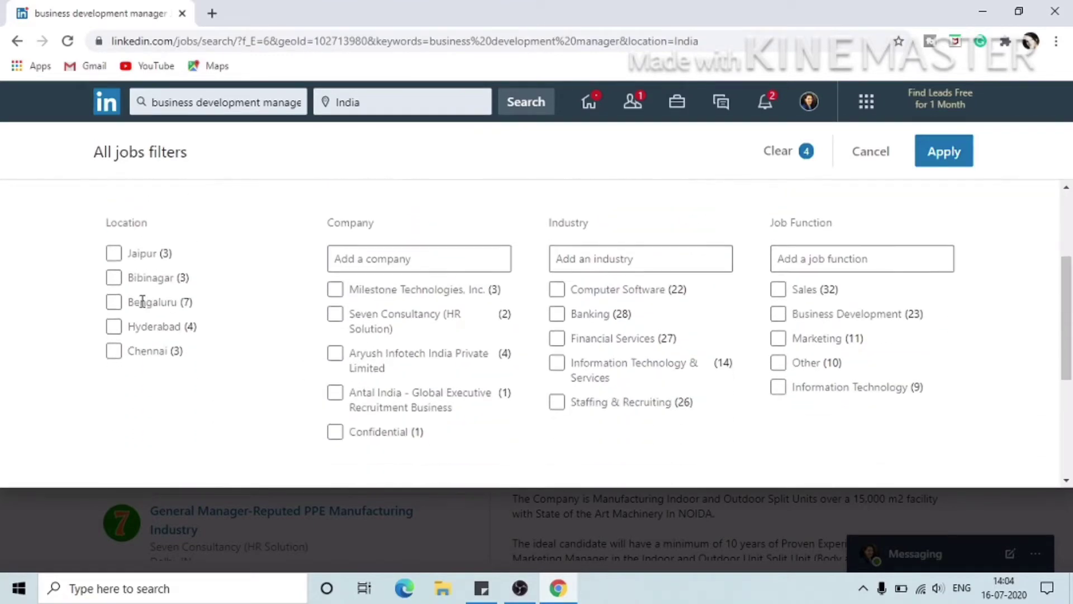
pyautogui.scroll(-2, 171, 376)
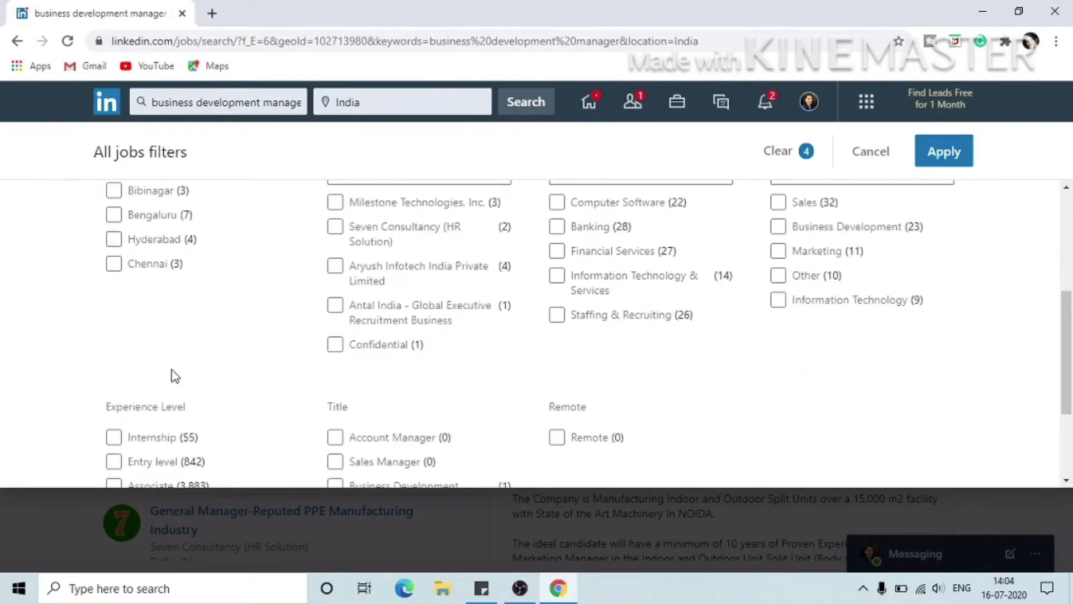
pyautogui.scroll(-1, 260, 360)
pyautogui.scroll(3, 260, 359)
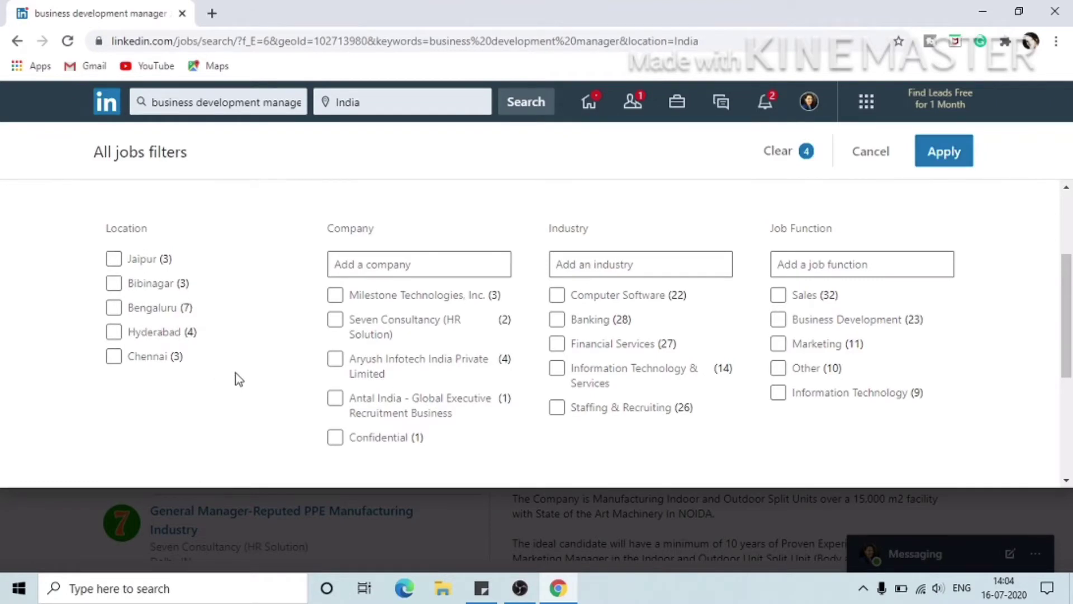
# Step: Filter the jobs by the Computer Software industry and the Business Development job function
pyautogui.scroll(2, 280, 375)
pyautogui.scroll(-1, 379, 372)
pyautogui.scroll(-1, 548, 338)
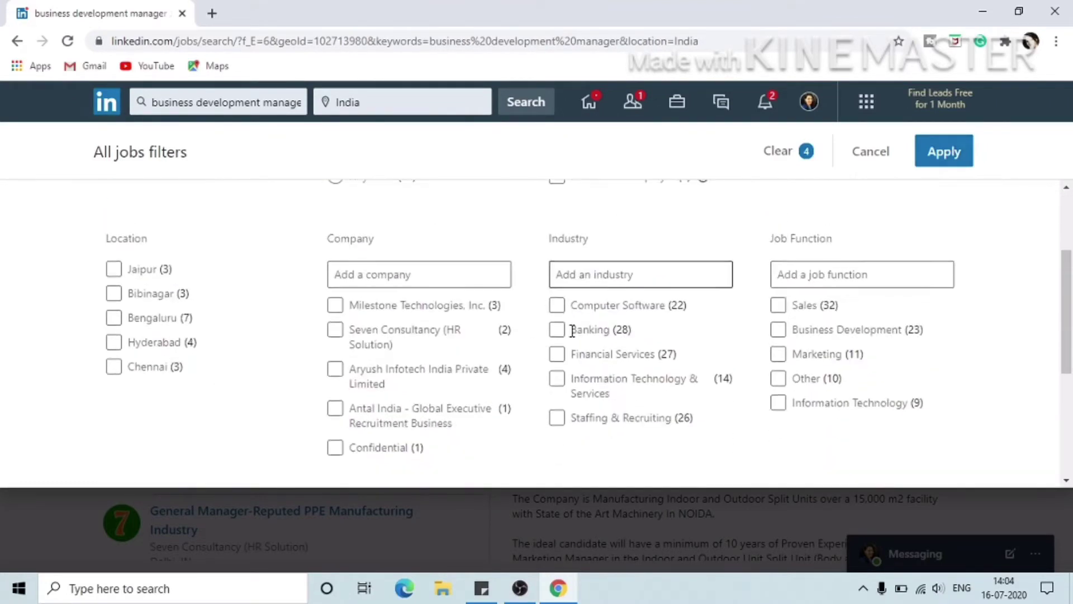
pyautogui.click(557, 290)
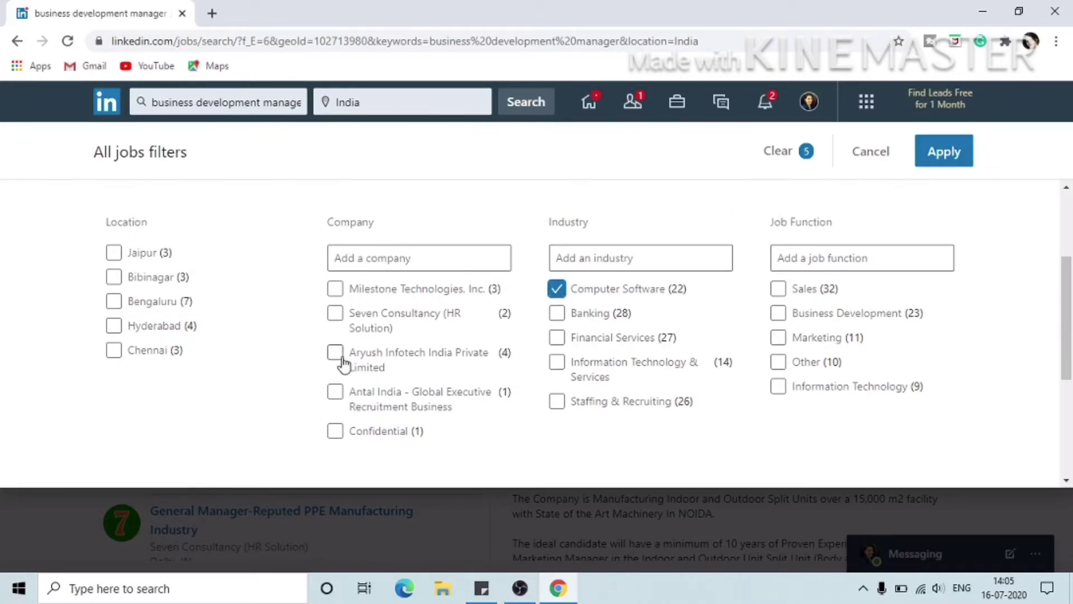
pyautogui.click(383, 254)
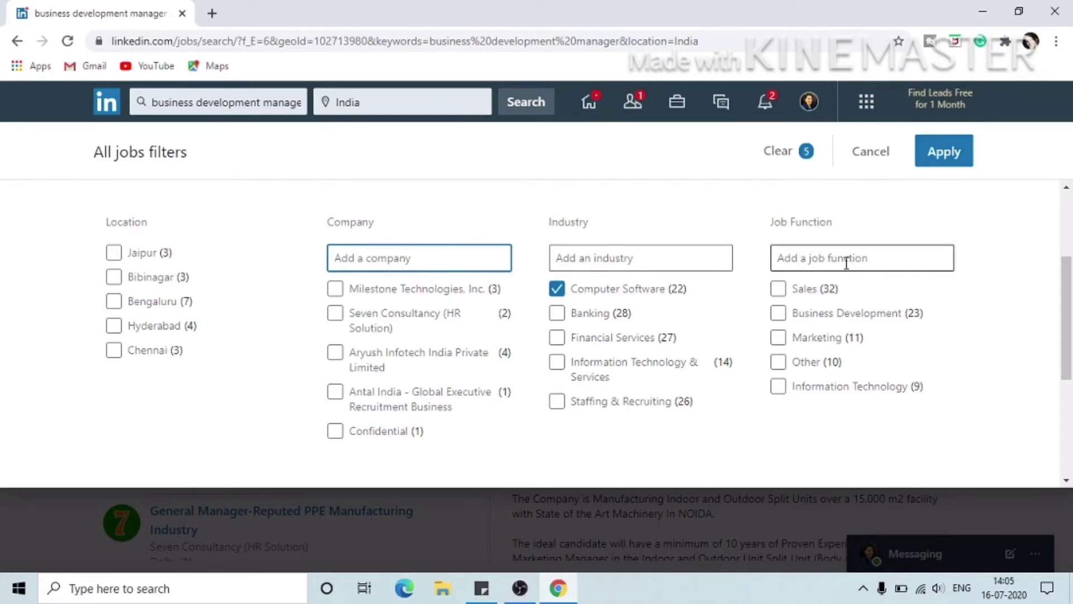
pyautogui.click(900, 257)
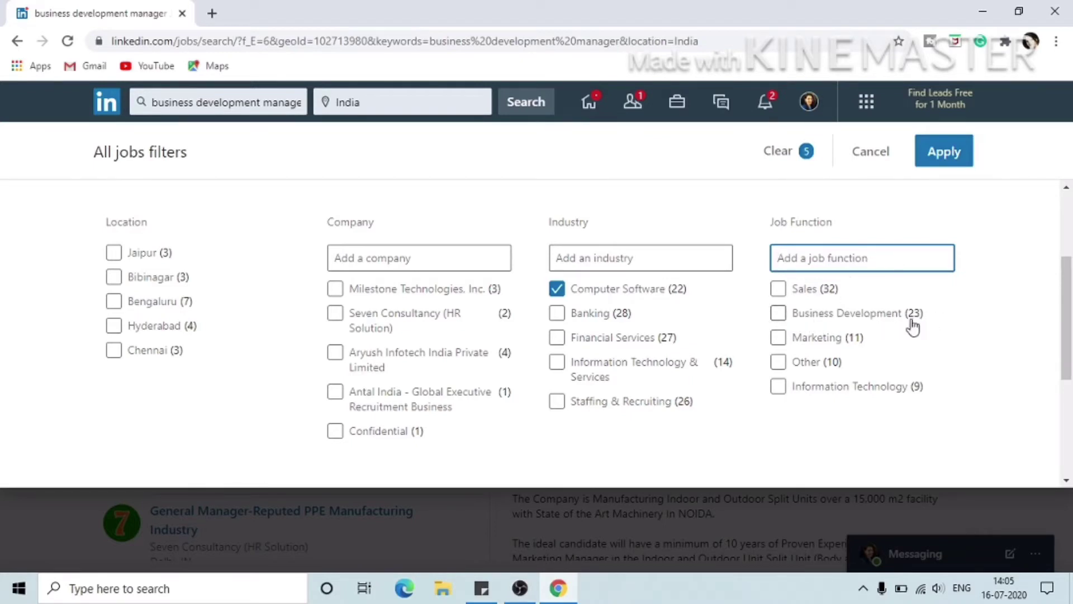
pyautogui.click(780, 317)
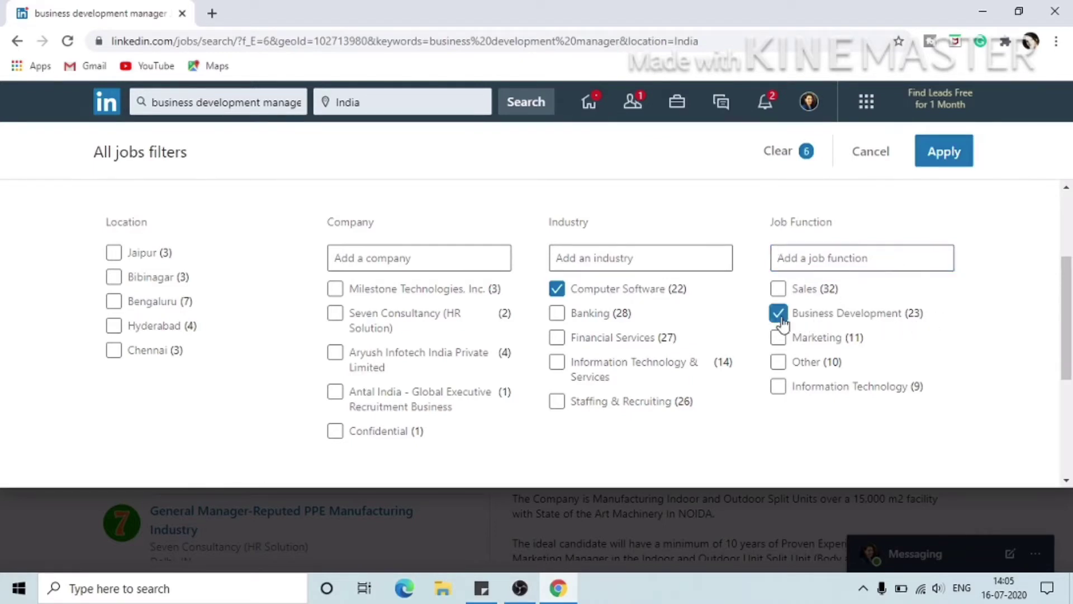
# Step: Change the experience level from Executive to Associate, select the Business Development Specialist title and apply all the filters
pyautogui.scroll(-4, 730, 352)
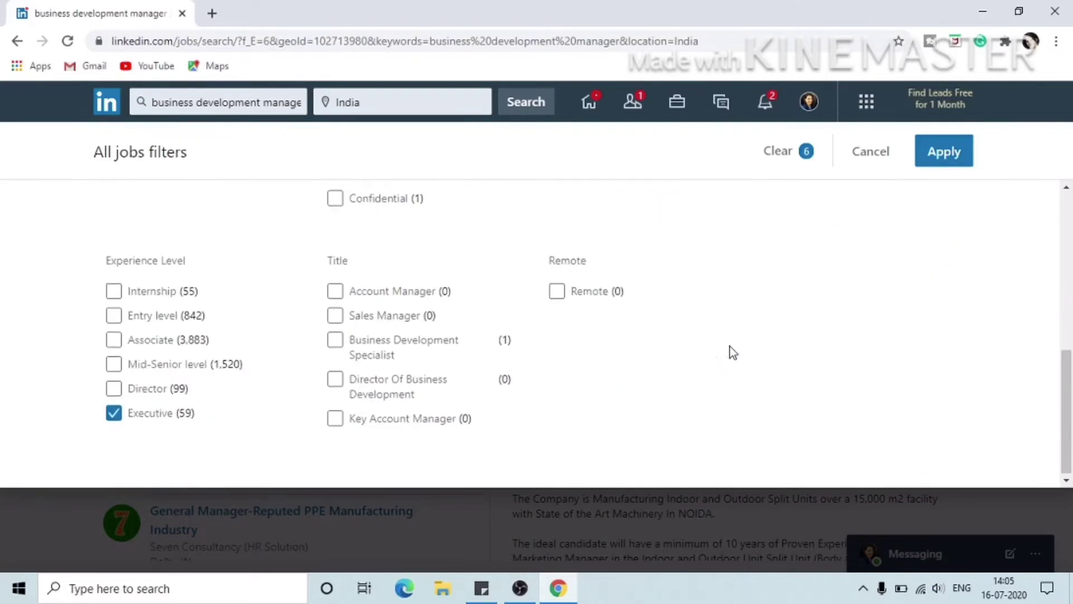
pyautogui.scroll(3, 734, 351)
pyautogui.scroll(-3, 737, 350)
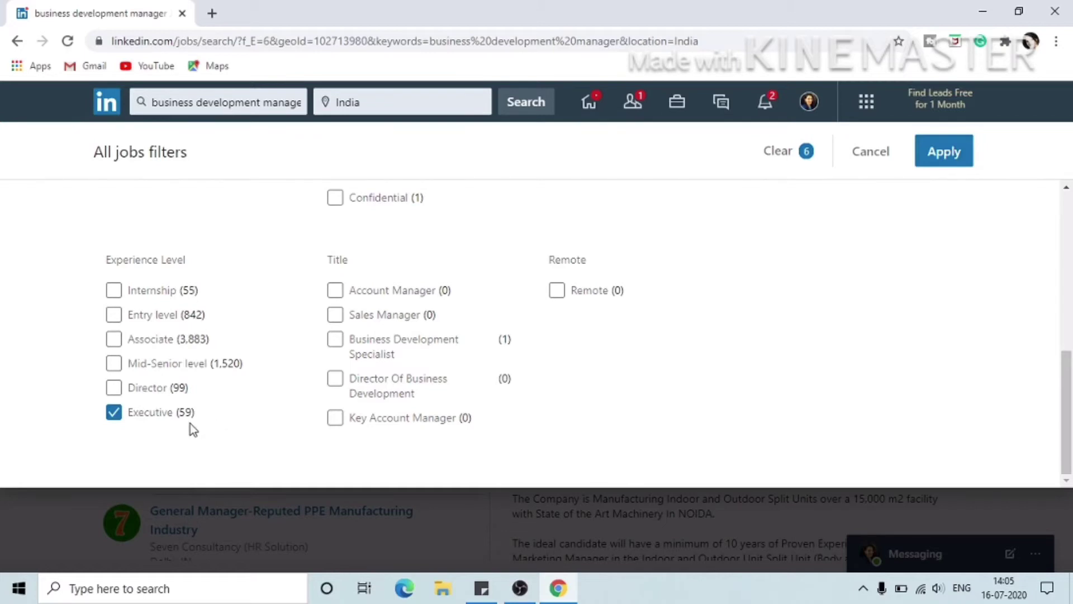
pyautogui.click(114, 342)
pyautogui.click(122, 415)
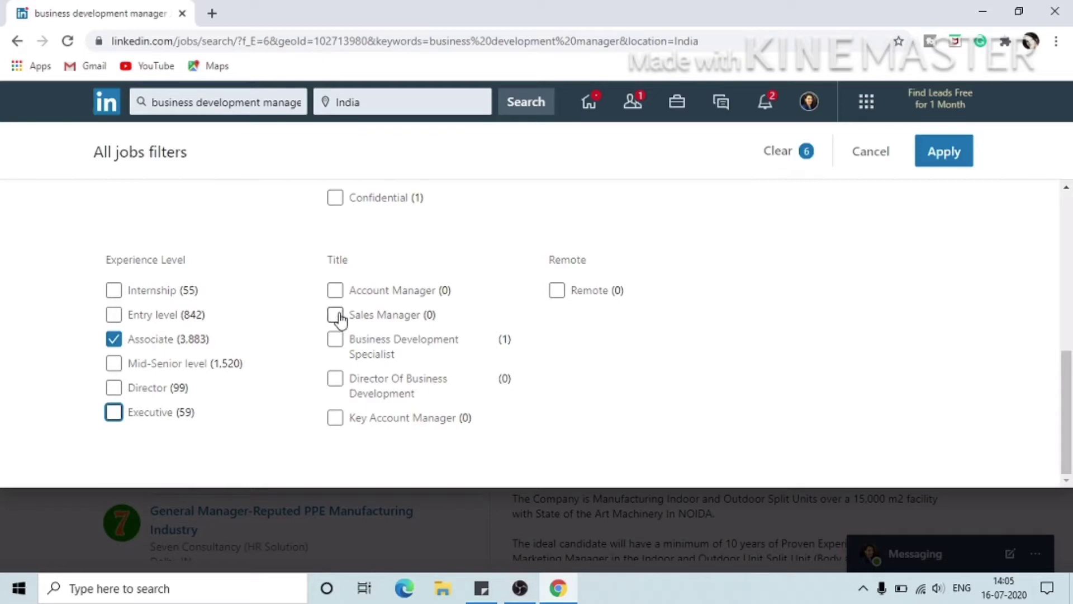
pyautogui.click(336, 339)
pyautogui.scroll(7, 622, 368)
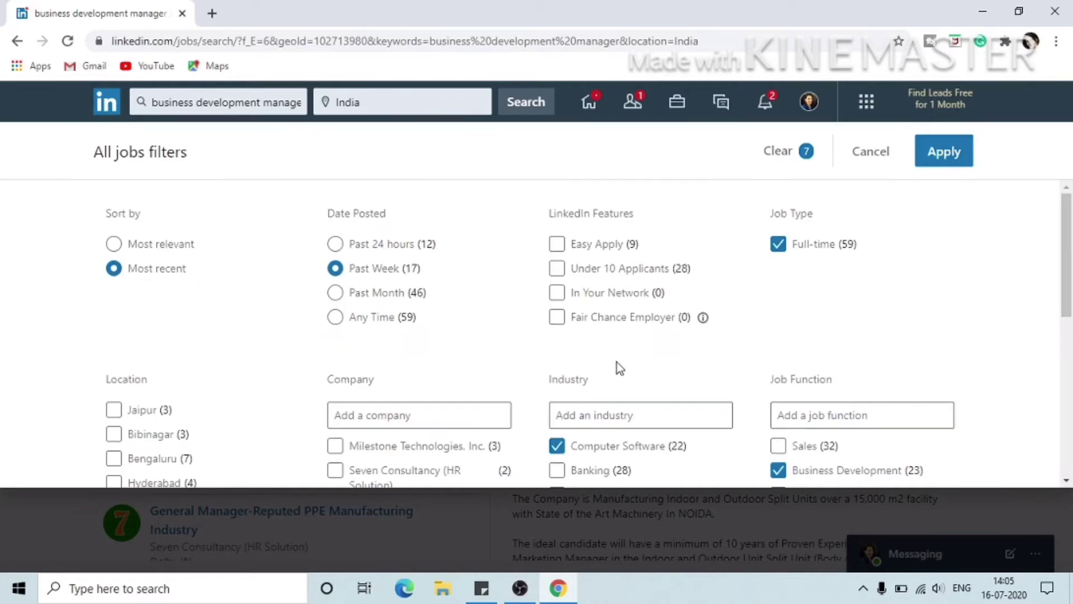
pyautogui.click(934, 159)
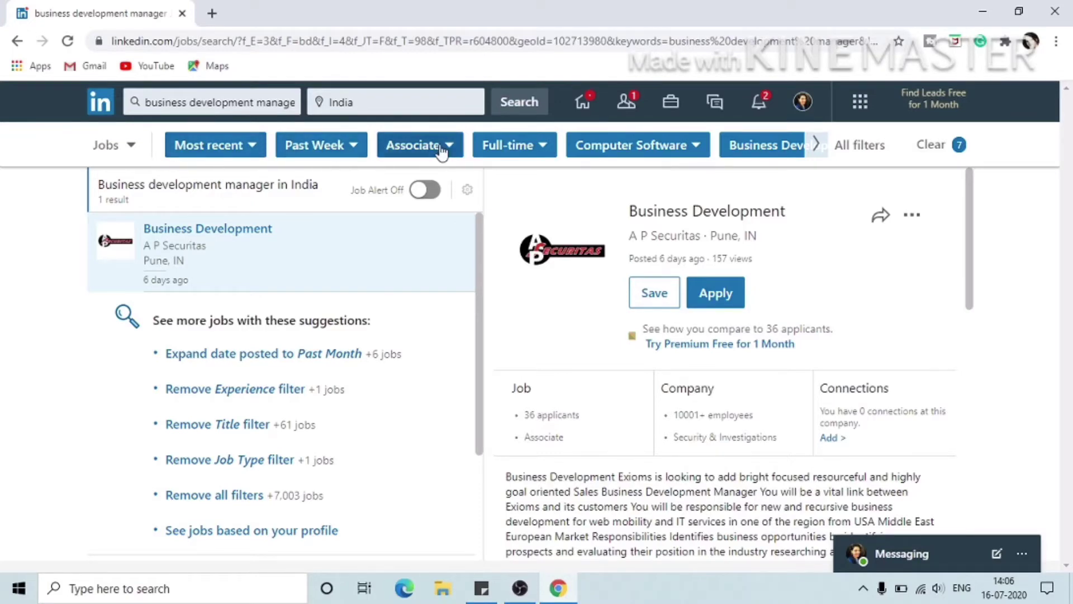
# Step: Add Information Technology & Services to the industry filter of the job results and apply it
pyautogui.click(543, 150)
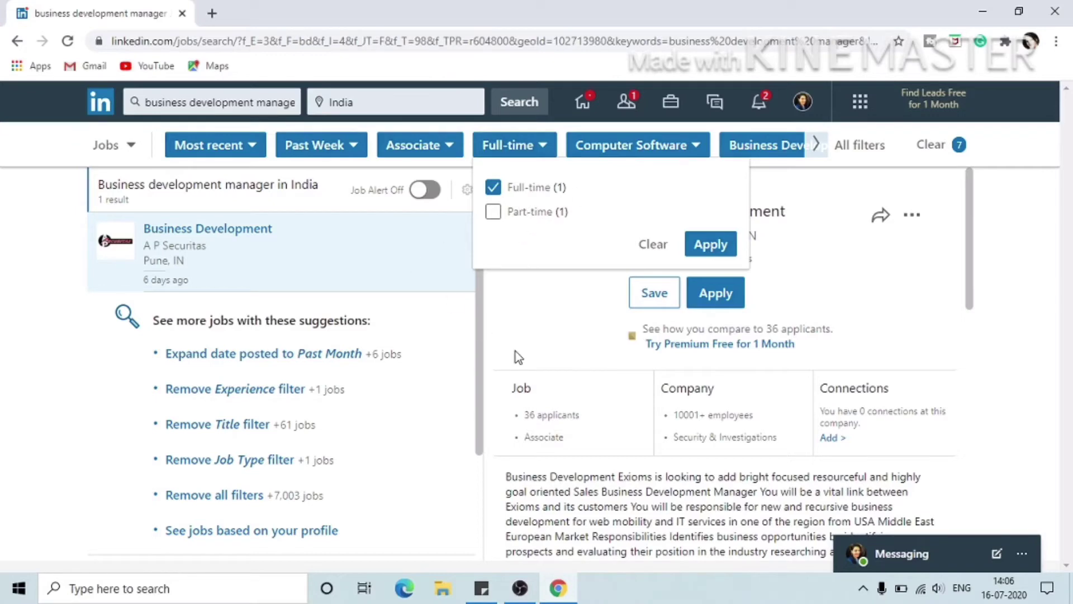
pyautogui.click(549, 336)
pyautogui.click(696, 146)
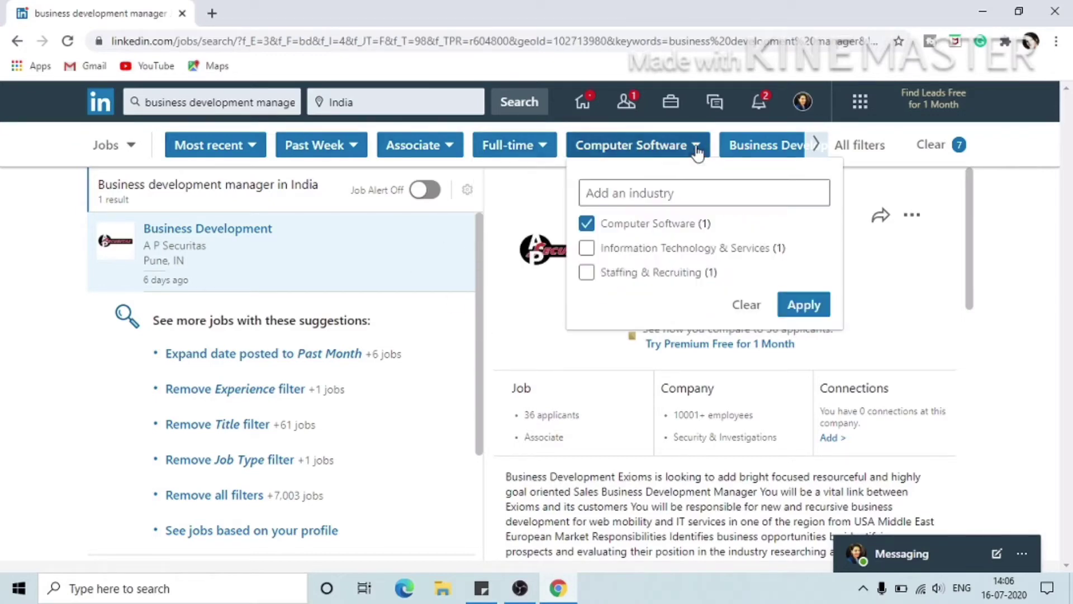
pyautogui.click(586, 248)
pyautogui.click(793, 304)
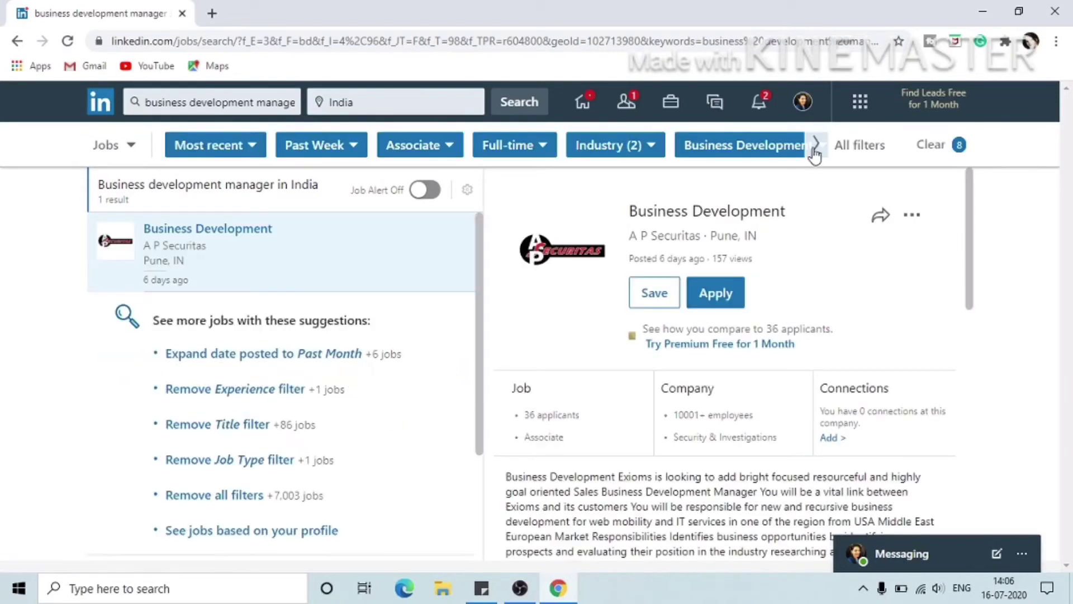
# Step: Look through the remaining result filters, including the choices offered for Company
pyautogui.click(818, 145)
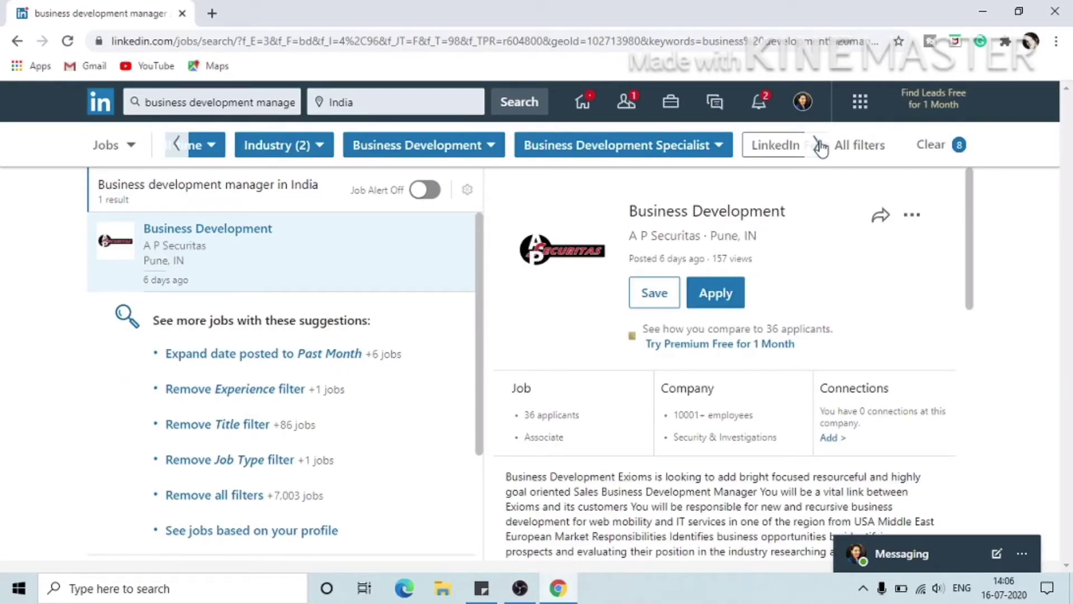
pyautogui.click(819, 146)
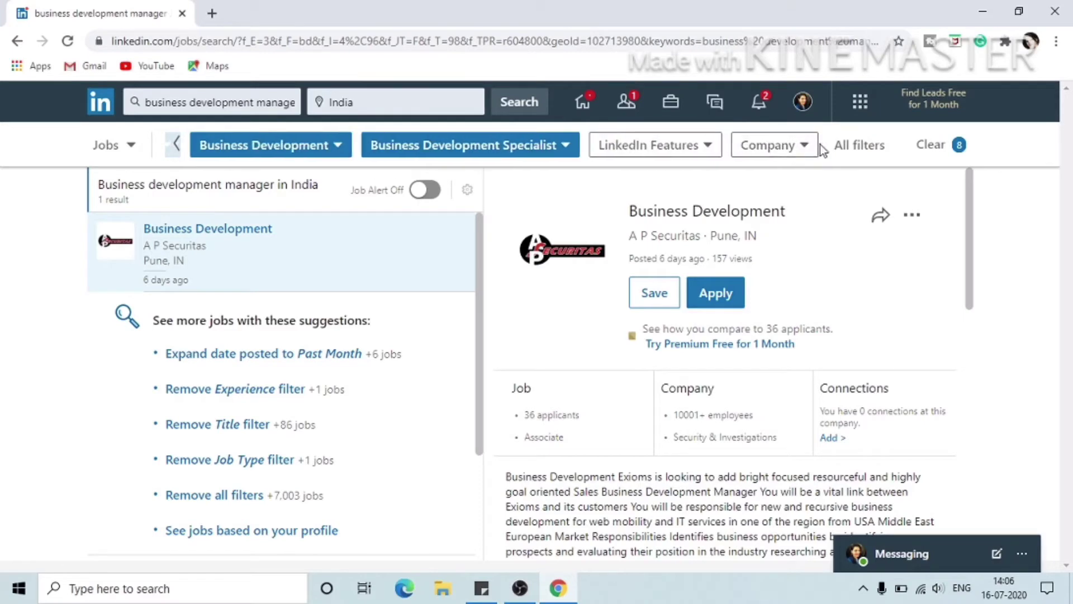
pyautogui.click(804, 147)
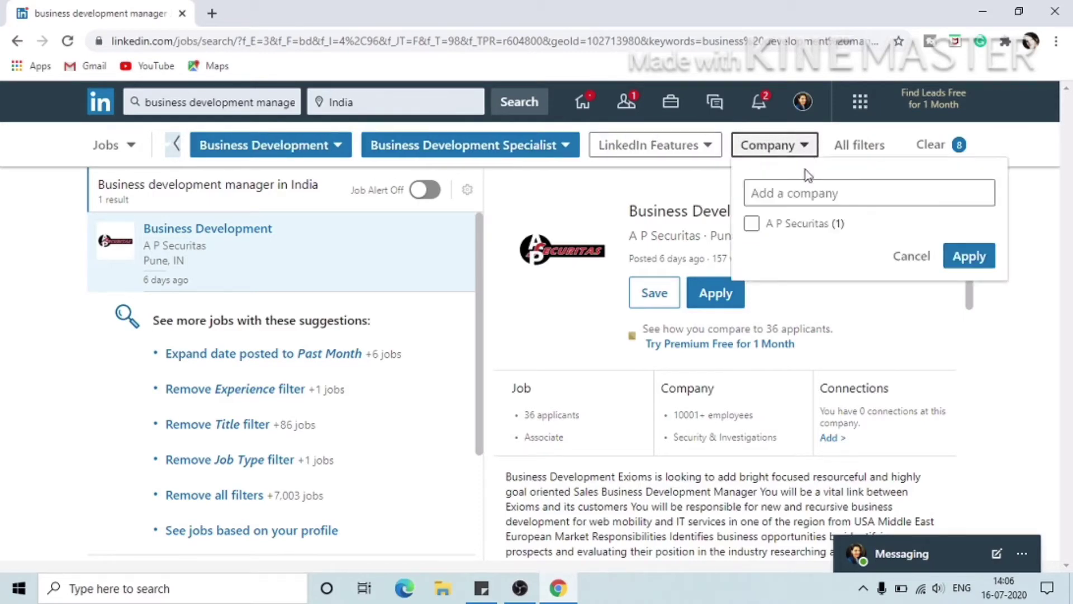
pyautogui.click(800, 191)
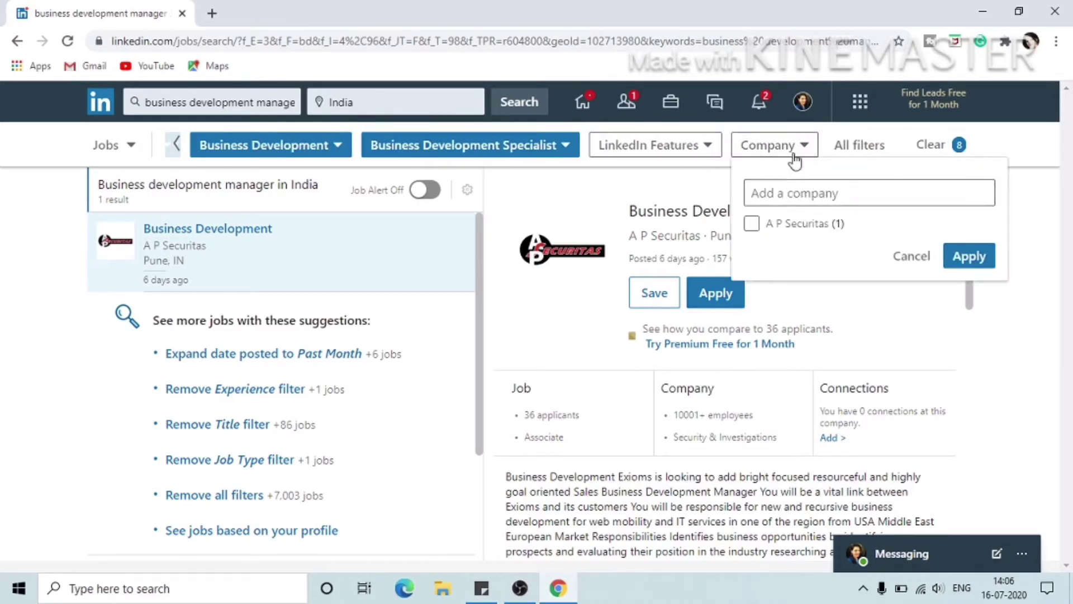
pyautogui.click(177, 146)
pyautogui.click(177, 147)
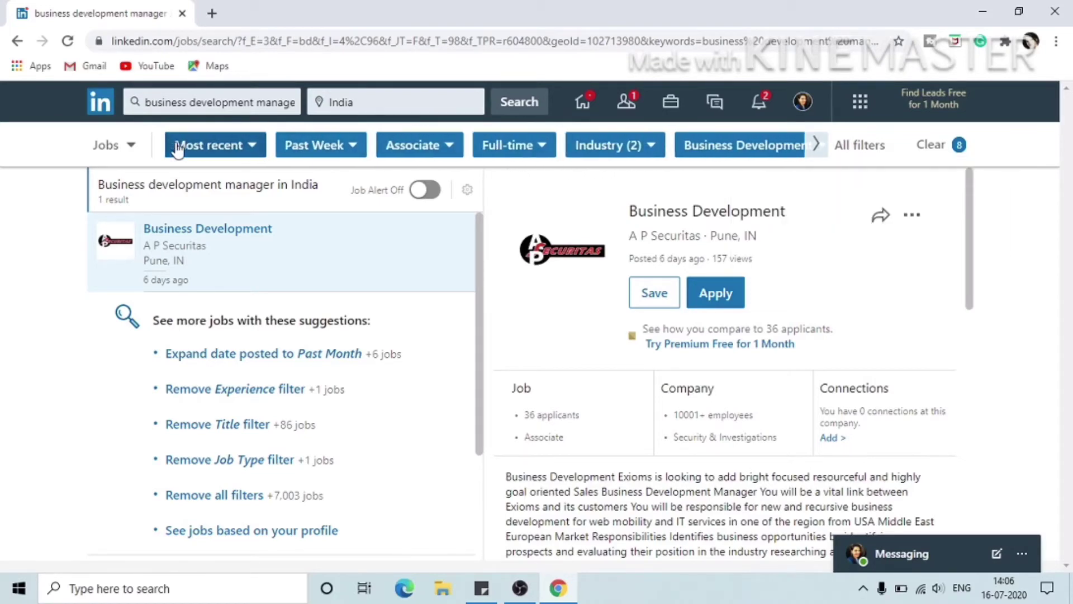
# Step: Sort the job results by Most relevant and apply the sorting
pyautogui.click(246, 150)
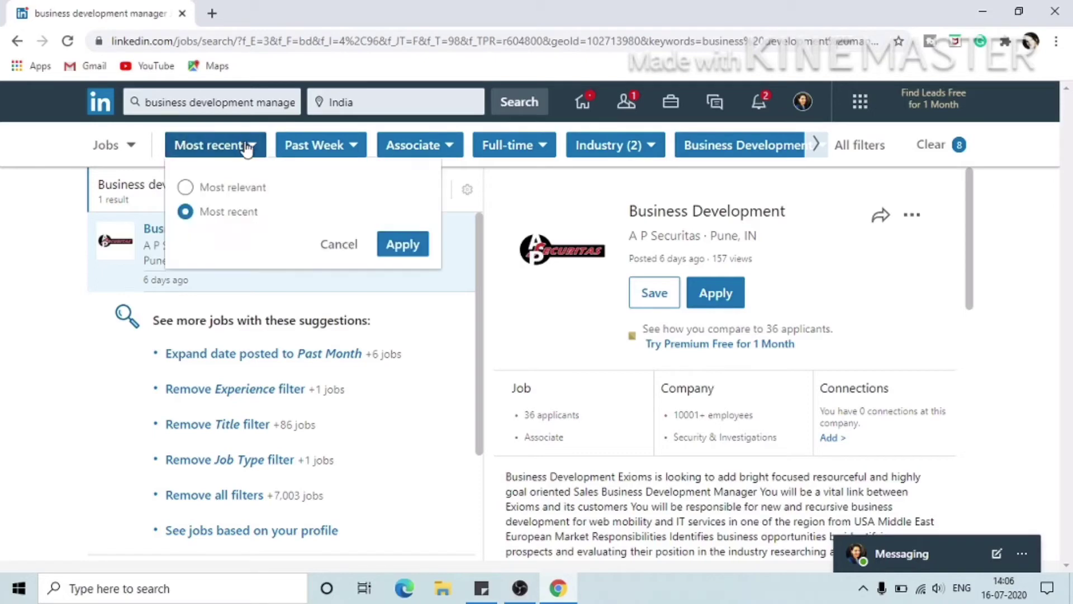
pyautogui.click(187, 188)
pyautogui.click(407, 247)
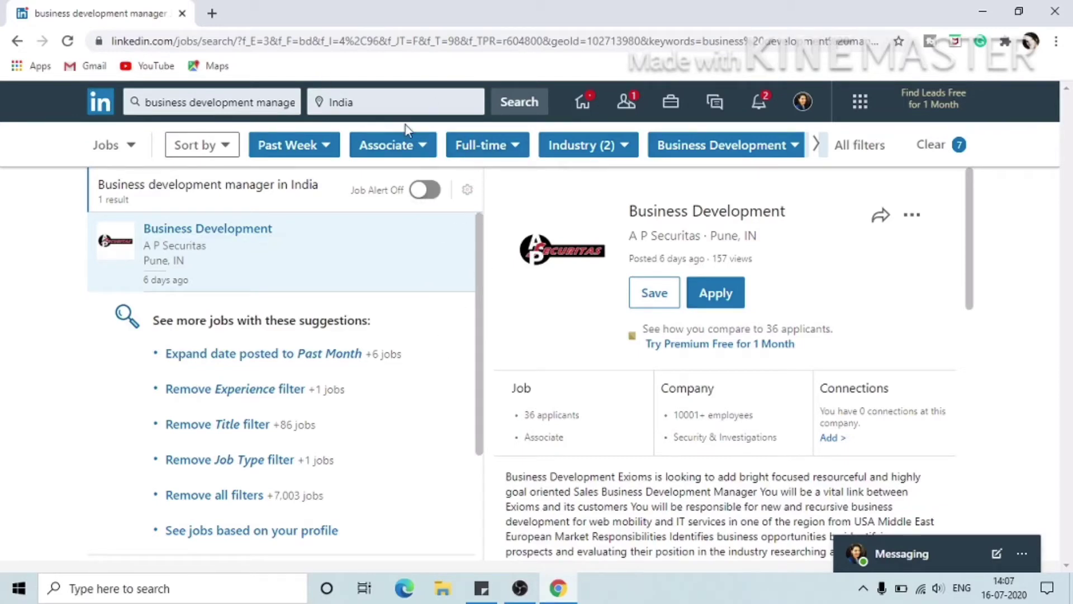
# Step: Change the job search location from India to Delhi, India
pyautogui.click(412, 104)
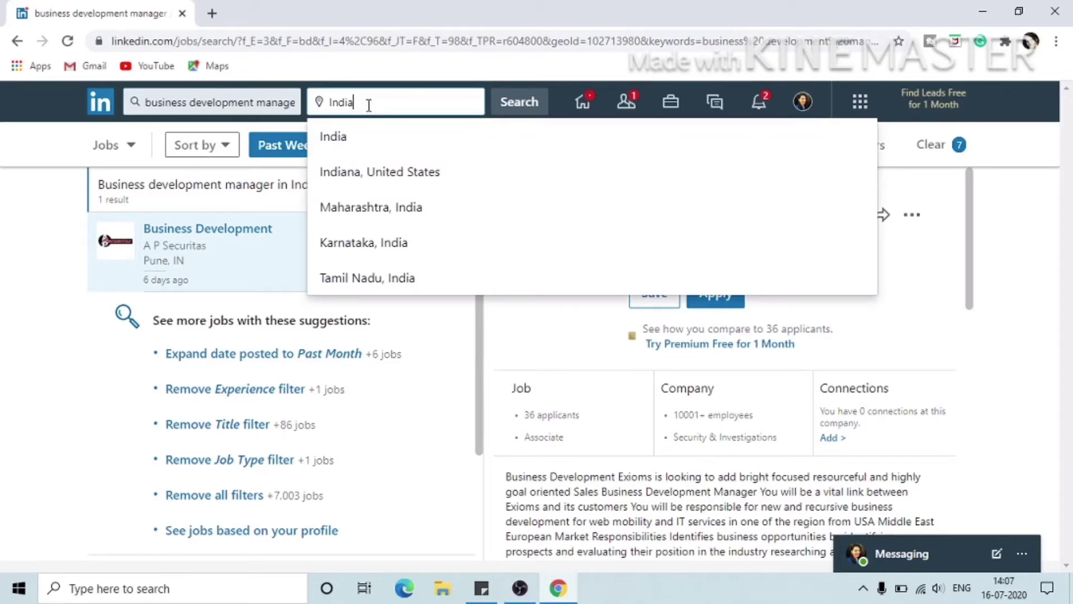
pyautogui.press('BackSpace')
pyautogui.press('BackSpace')
pyautogui.press('BackSpace')
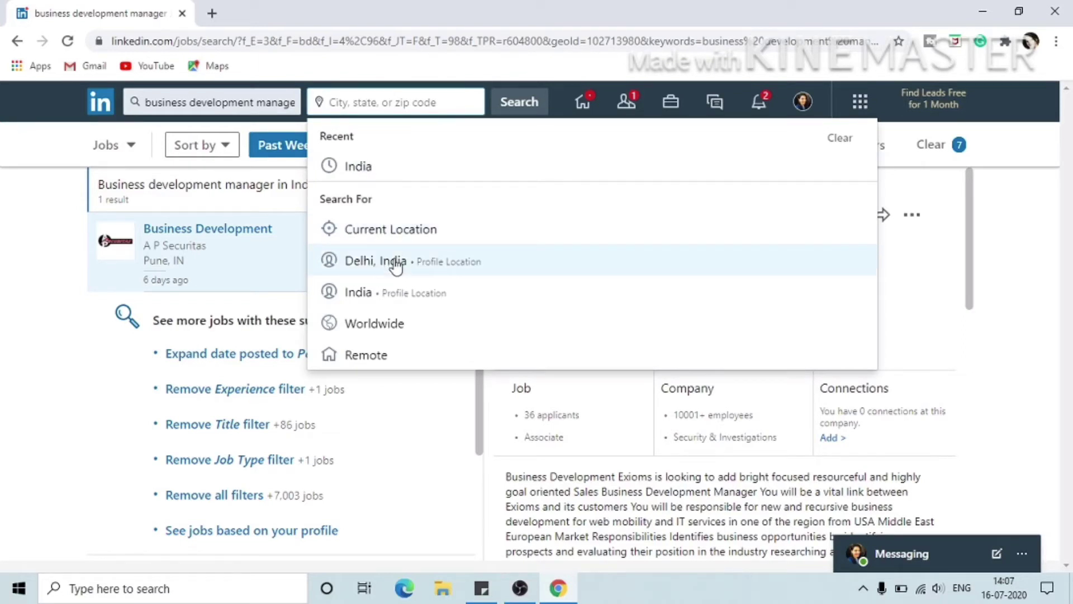
pyautogui.click(356, 261)
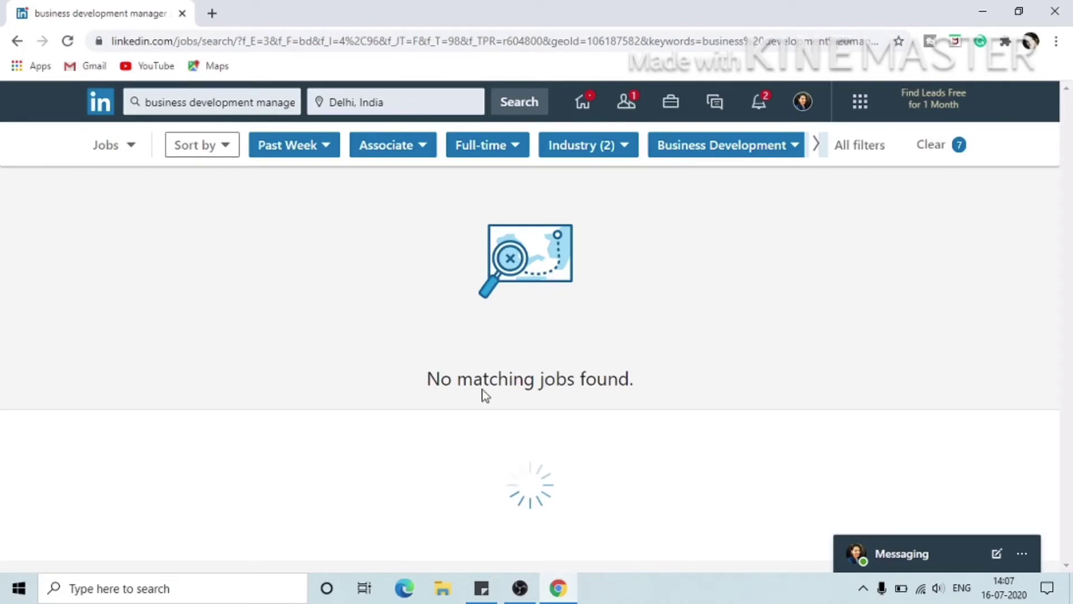
# Step: Set the date posted filter to Past Month and apply it
pyautogui.click(331, 152)
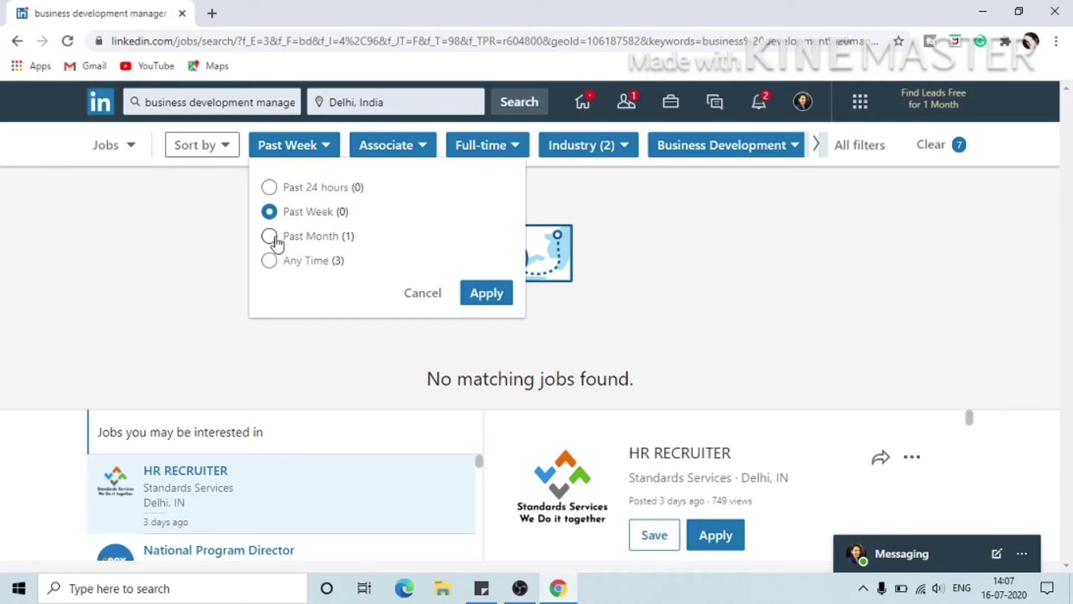
pyautogui.click(270, 236)
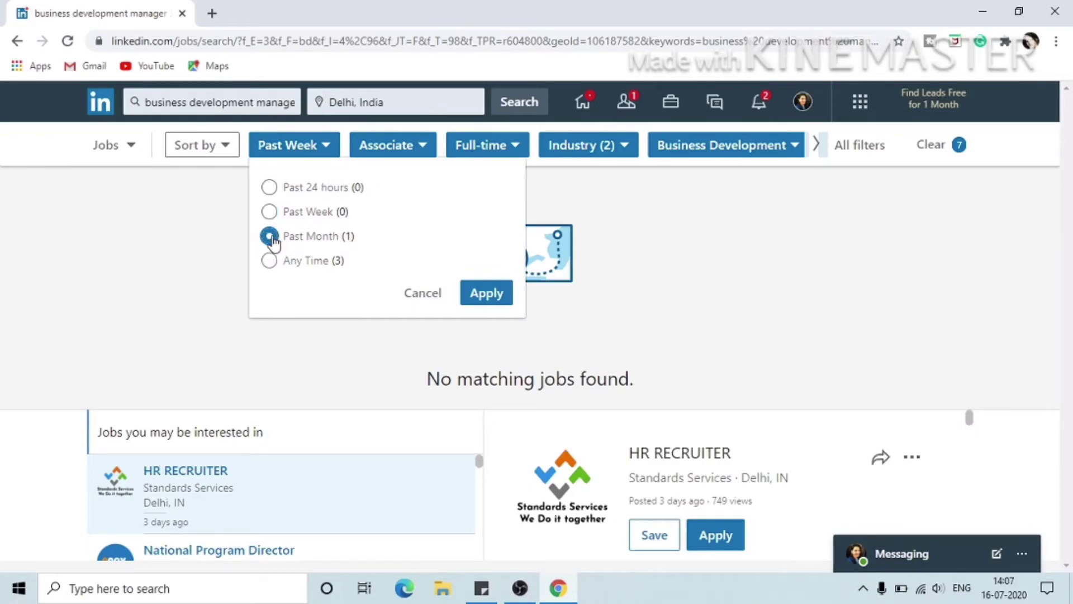
pyautogui.click(485, 296)
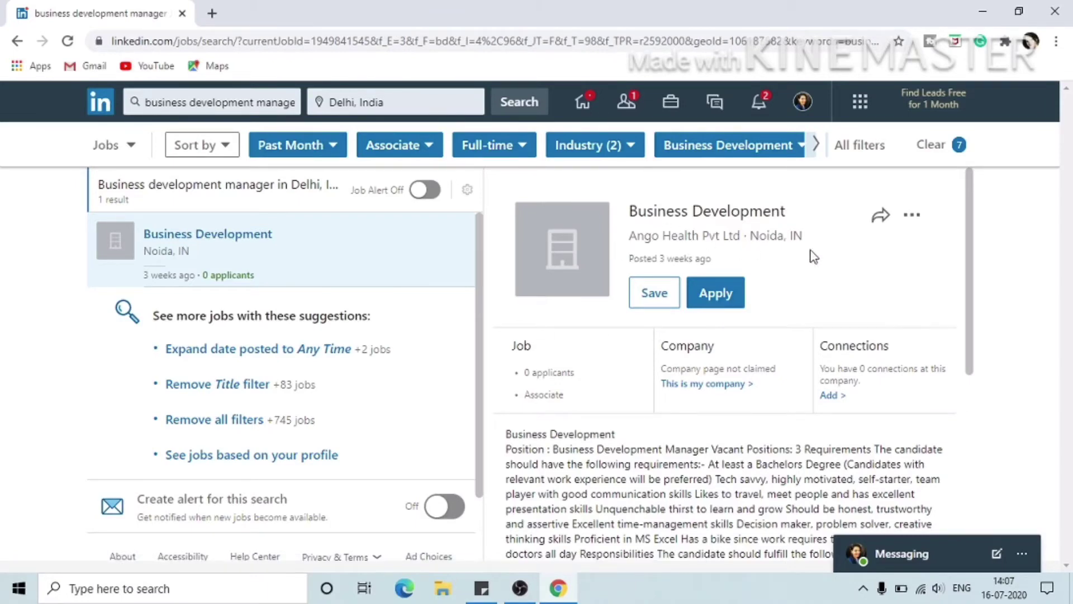
# Step: Read through the Business Development job posting and check the choices offered for experience level and job type
pyautogui.scroll(-3, 847, 323)
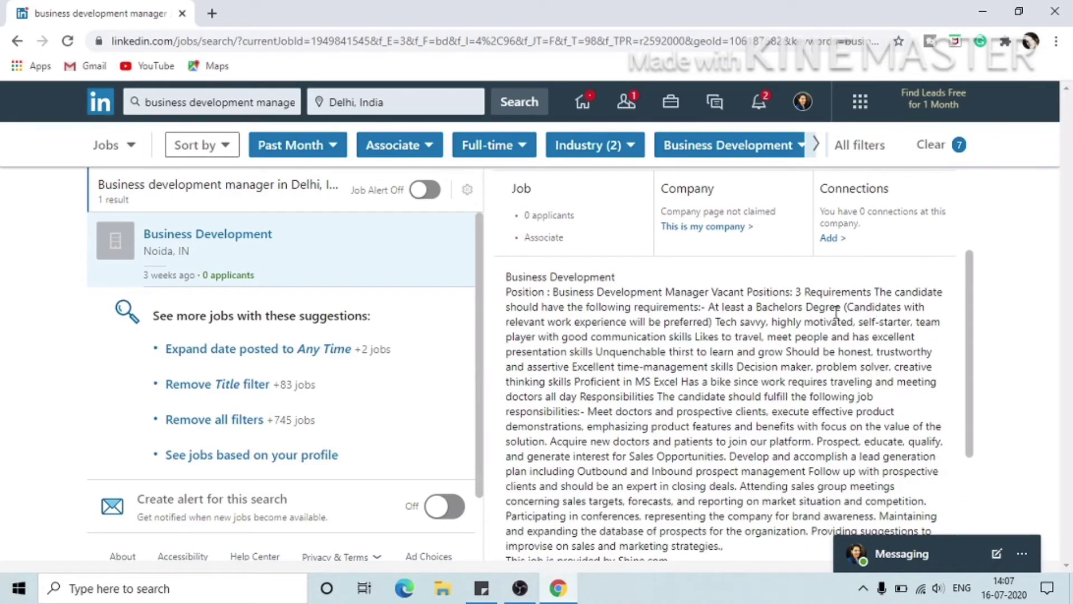
pyautogui.scroll(-3, 603, 528)
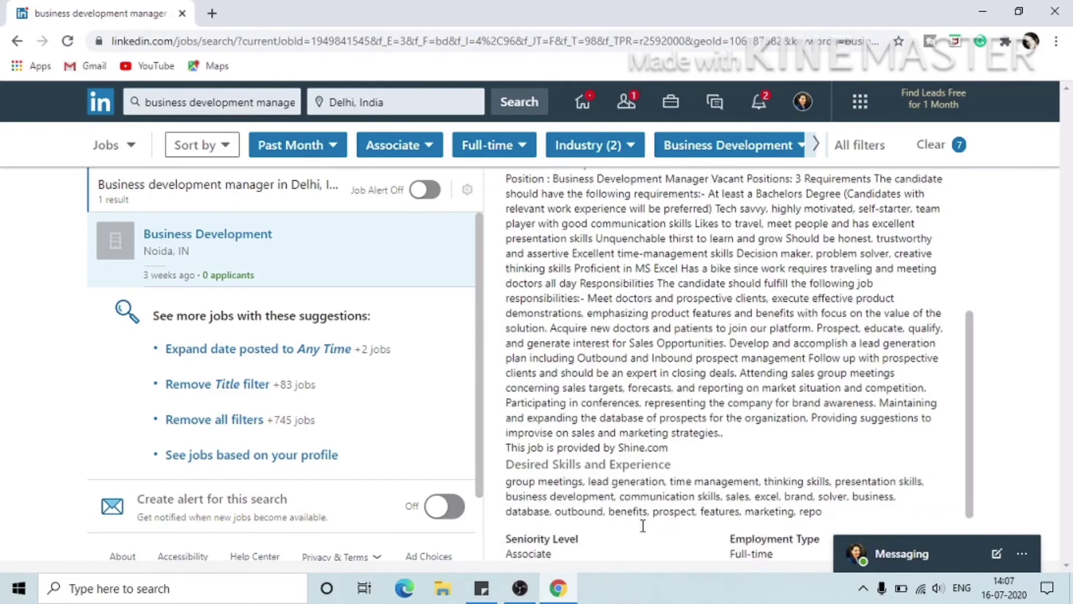
pyautogui.scroll(-1, 749, 334)
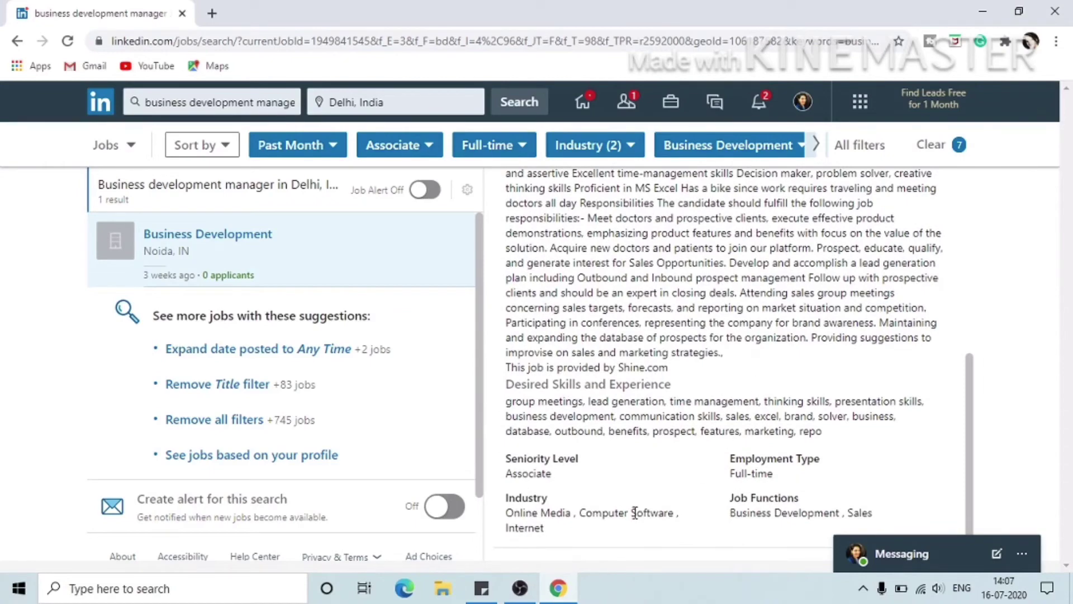
pyautogui.scroll(2, 716, 492)
pyautogui.scroll(4, 715, 489)
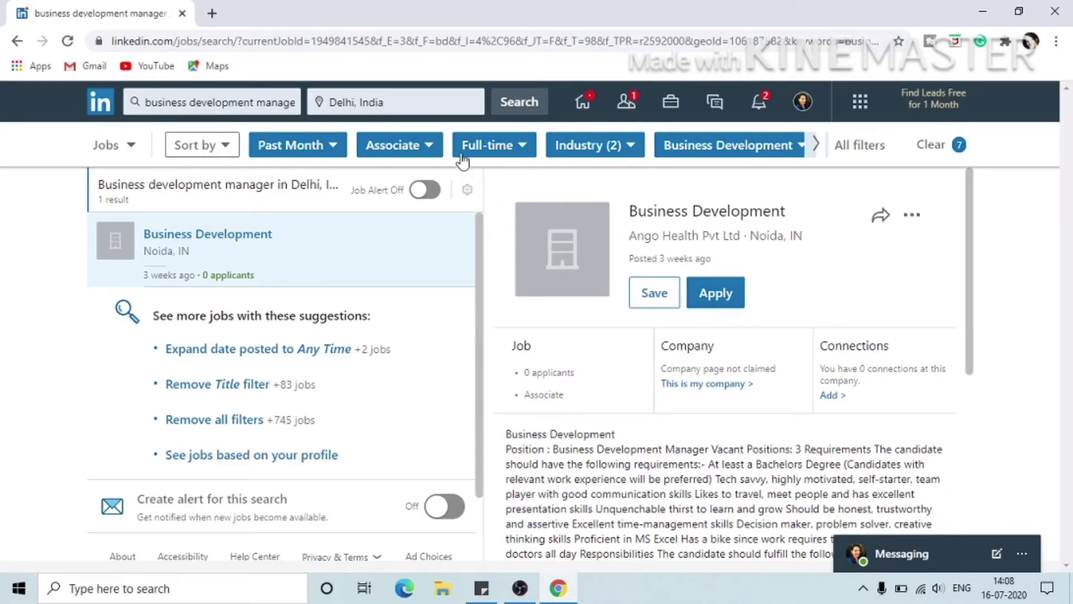
pyautogui.click(435, 156)
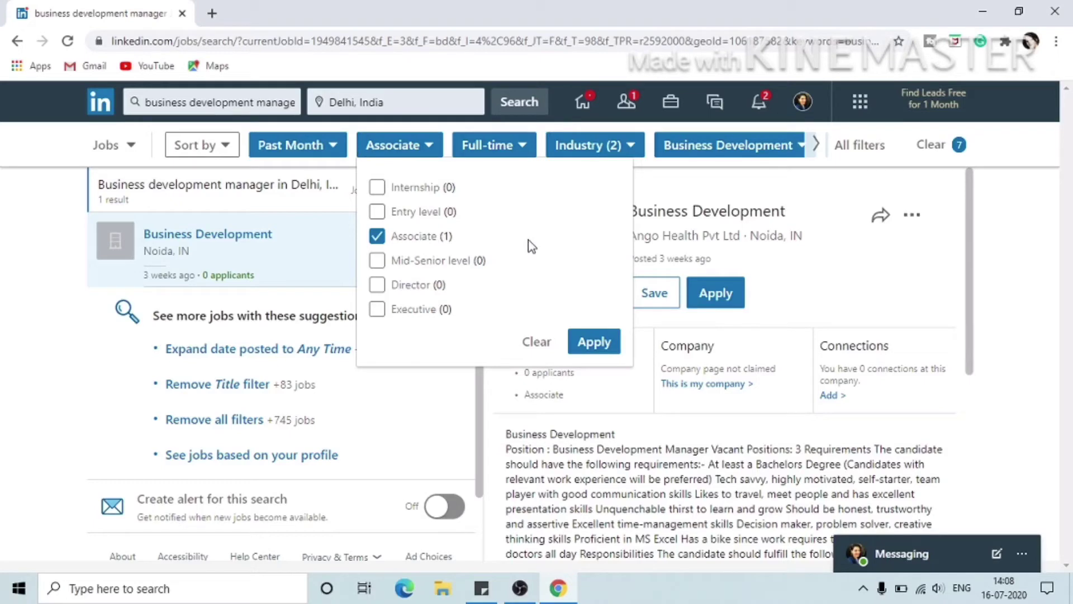
pyautogui.click(463, 414)
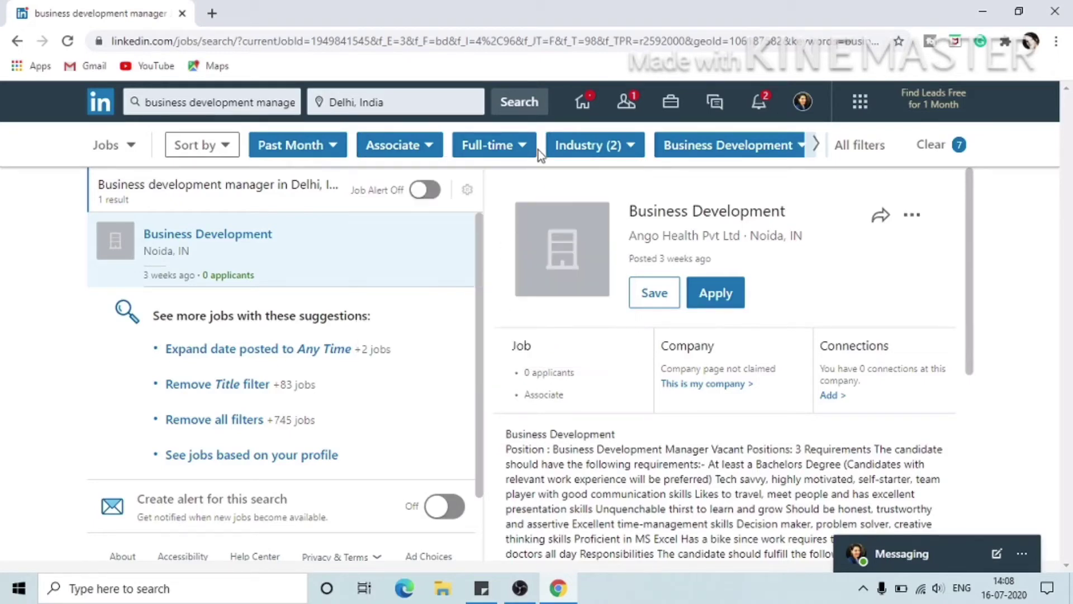
pyautogui.click(524, 147)
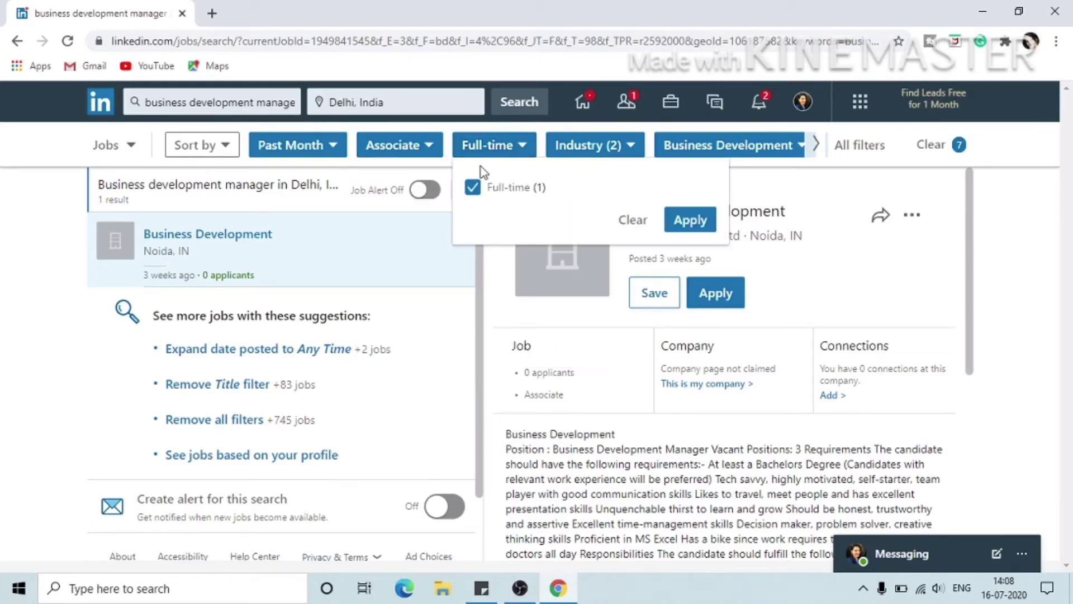
# Step: Search the industry filter for "ecomm", then shorten the search text to "e" and close the suggestions
pyautogui.click(626, 147)
pyautogui.click(602, 191)
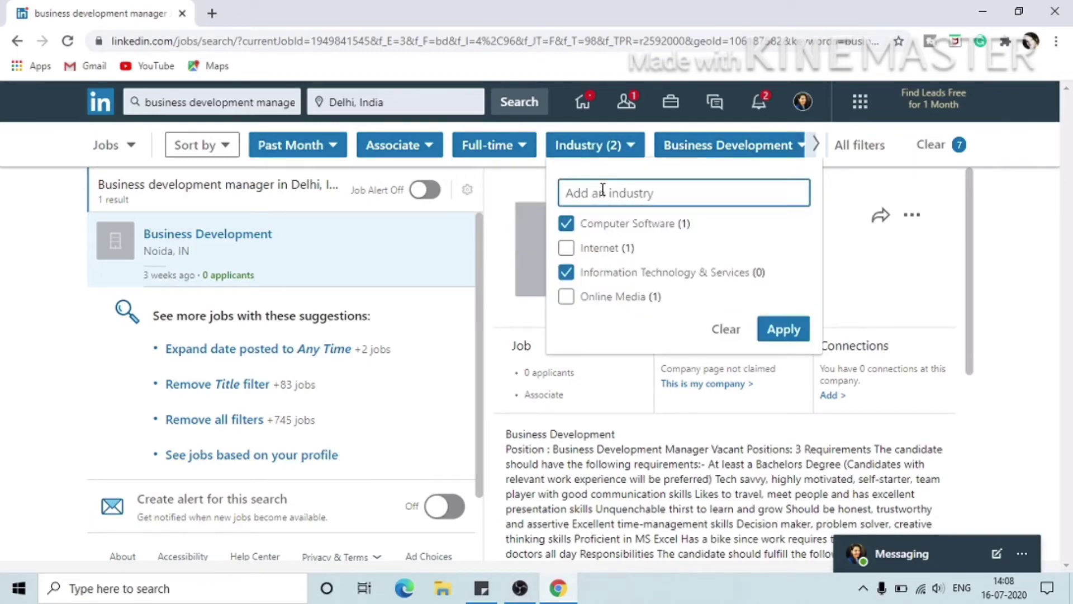
pyautogui.write('ec')
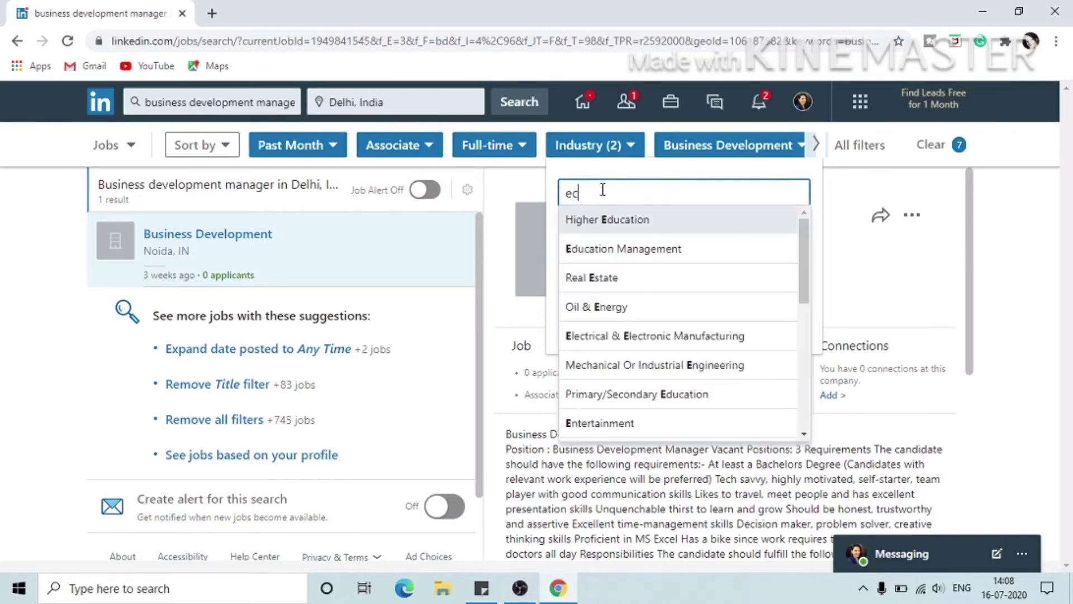
pyautogui.write('omm')
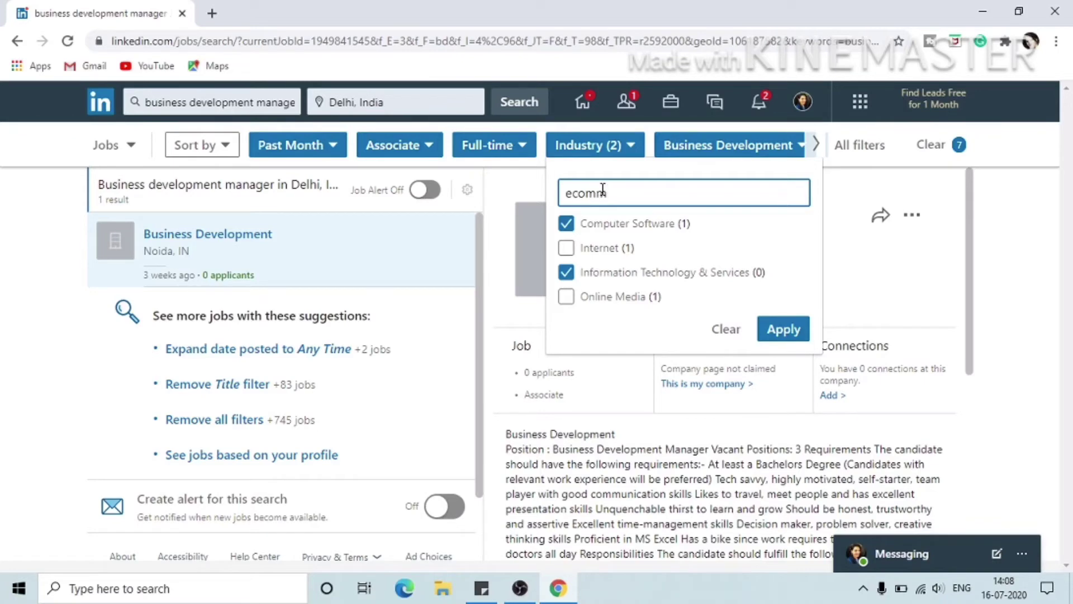
pyautogui.press('BackSpace')
pyautogui.press('BackSpace')
pyautogui.press('BackSpace')
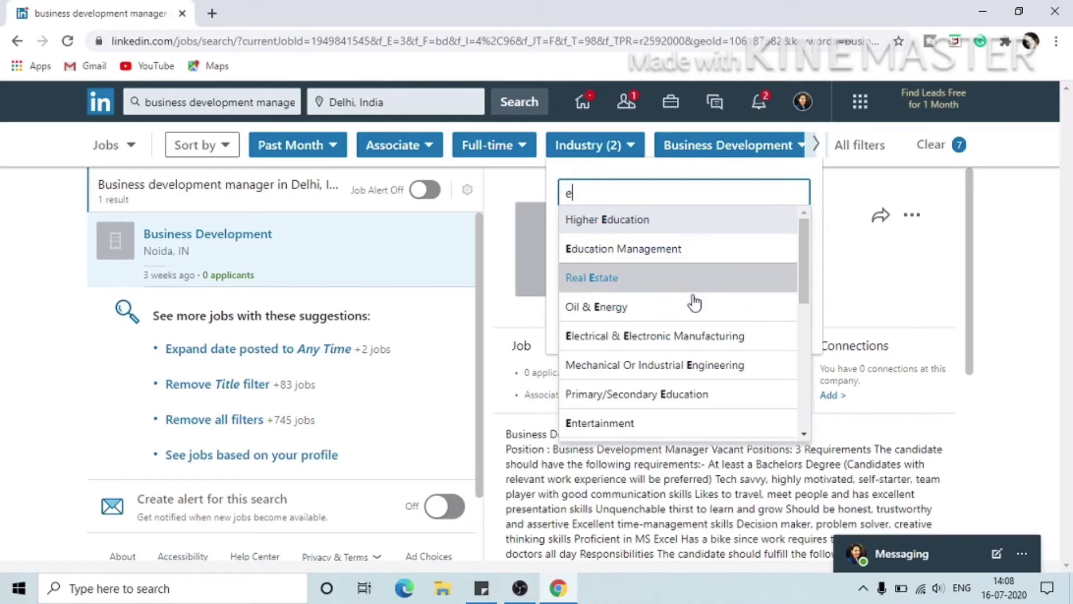
pyautogui.click(947, 277)
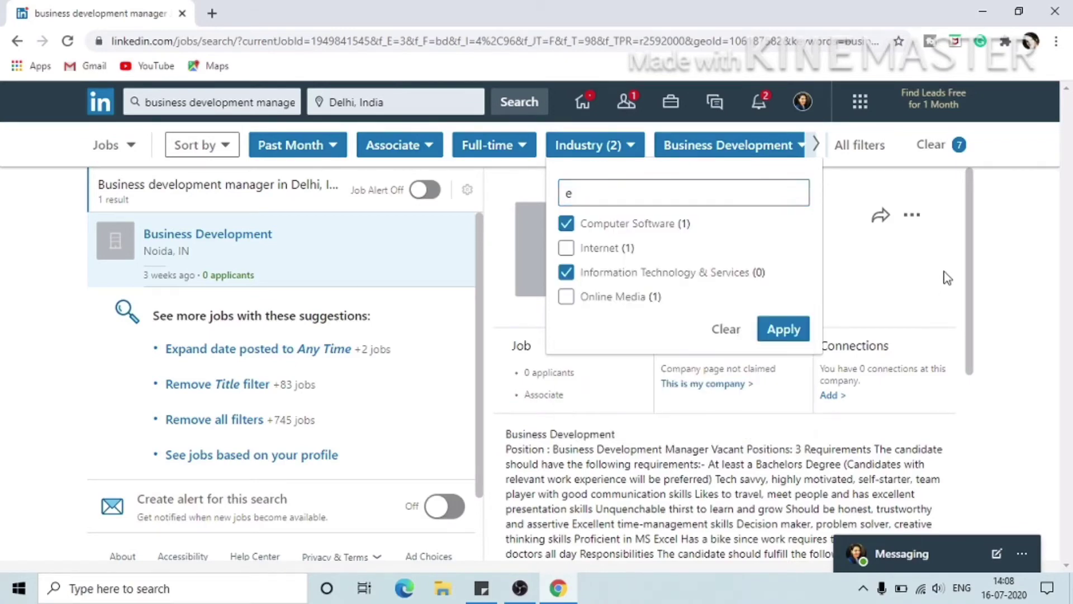
# Step: Try to add Internet to the industry filter and clear the industry search text
pyautogui.click(565, 248)
pyautogui.click(613, 198)
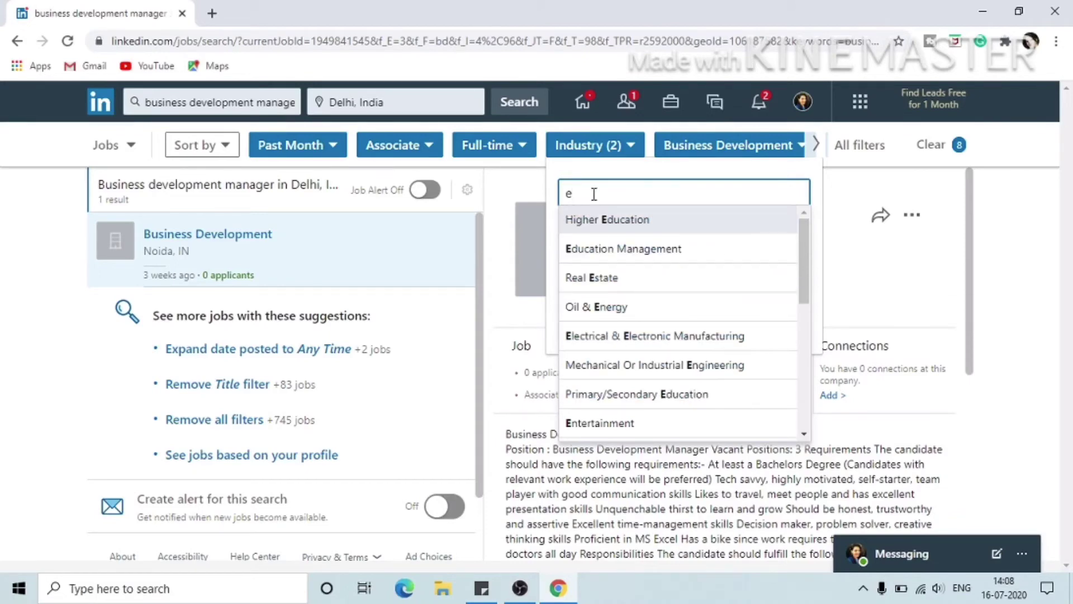
pyautogui.press('BackSpace')
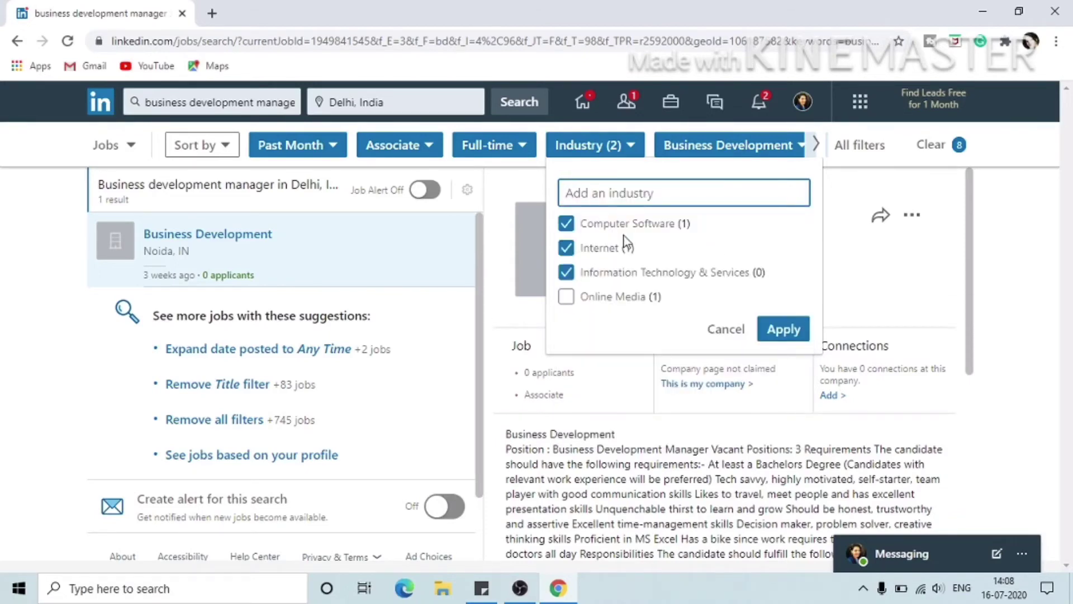
pyautogui.click(432, 149)
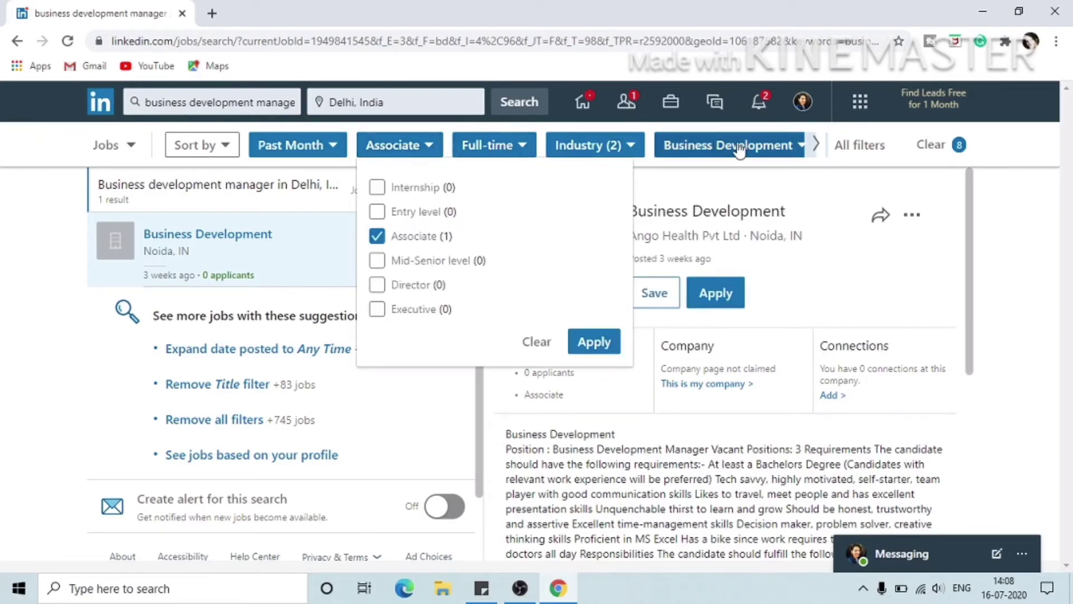
# Step: Add Sales to the job function filter alongside Business Development and apply it
pyautogui.click(802, 149)
pyautogui.click(802, 148)
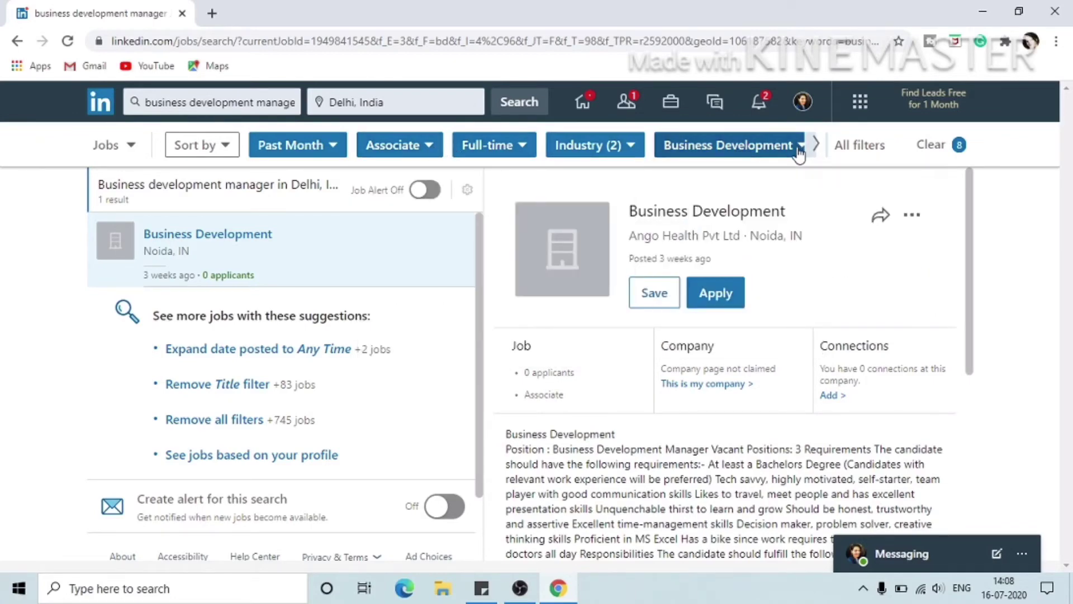
pyautogui.click(803, 151)
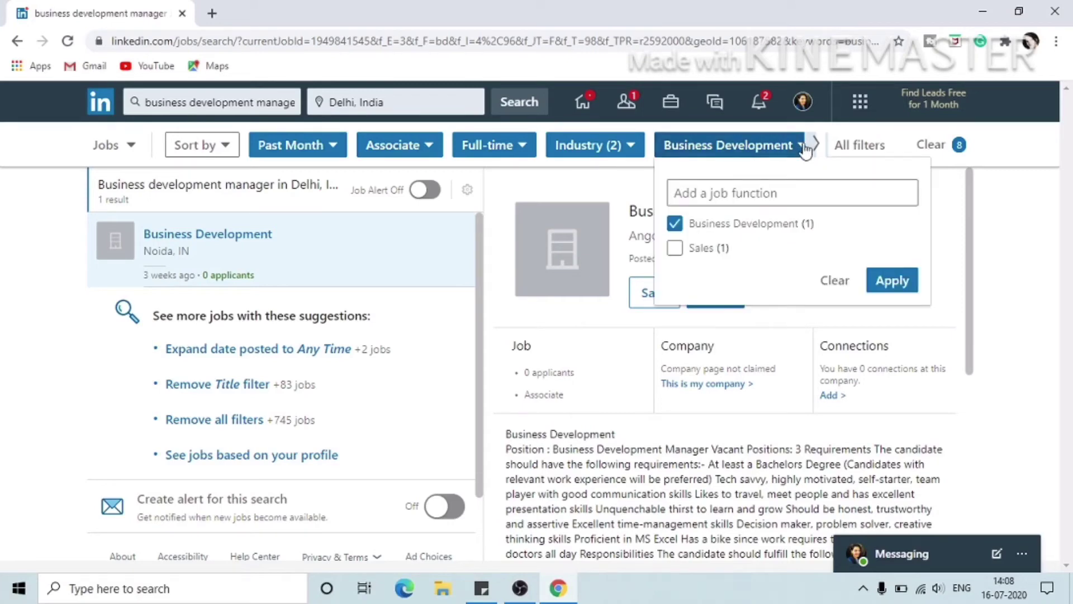
pyautogui.click(717, 191)
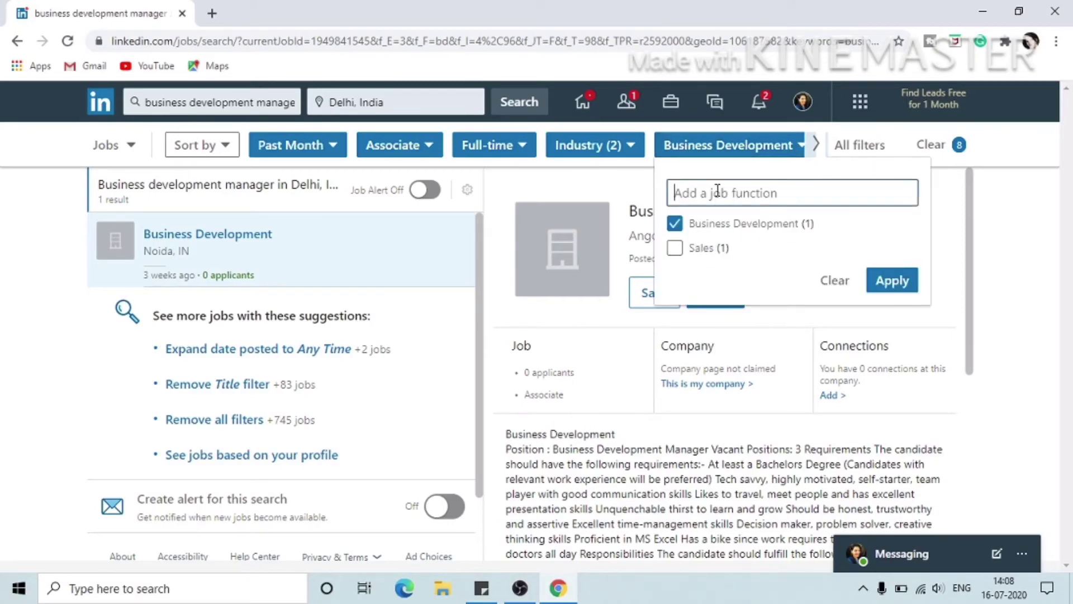
pyautogui.click(675, 250)
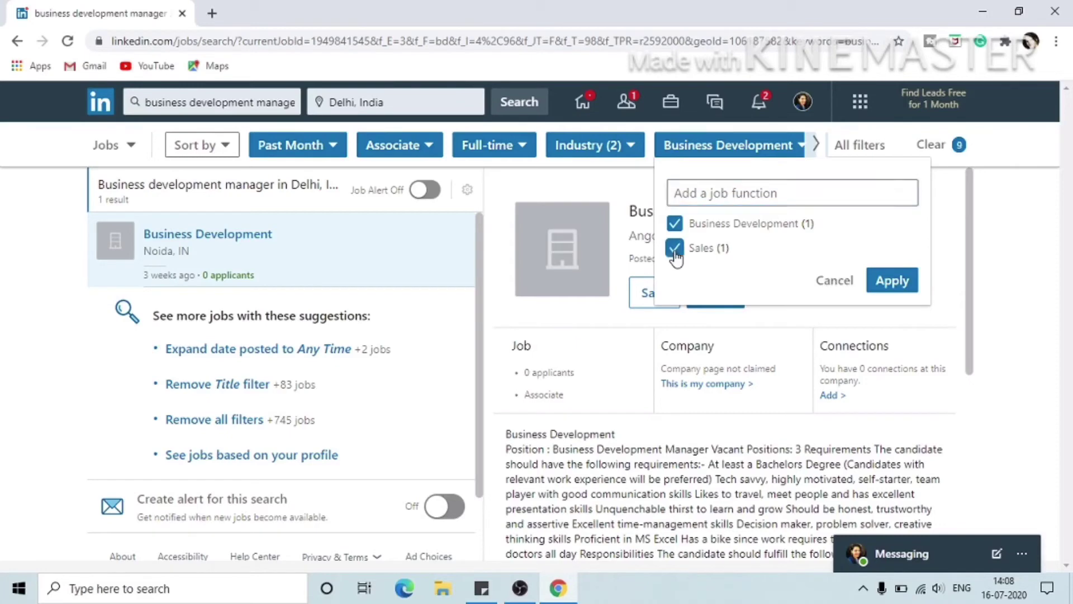
pyautogui.click(892, 281)
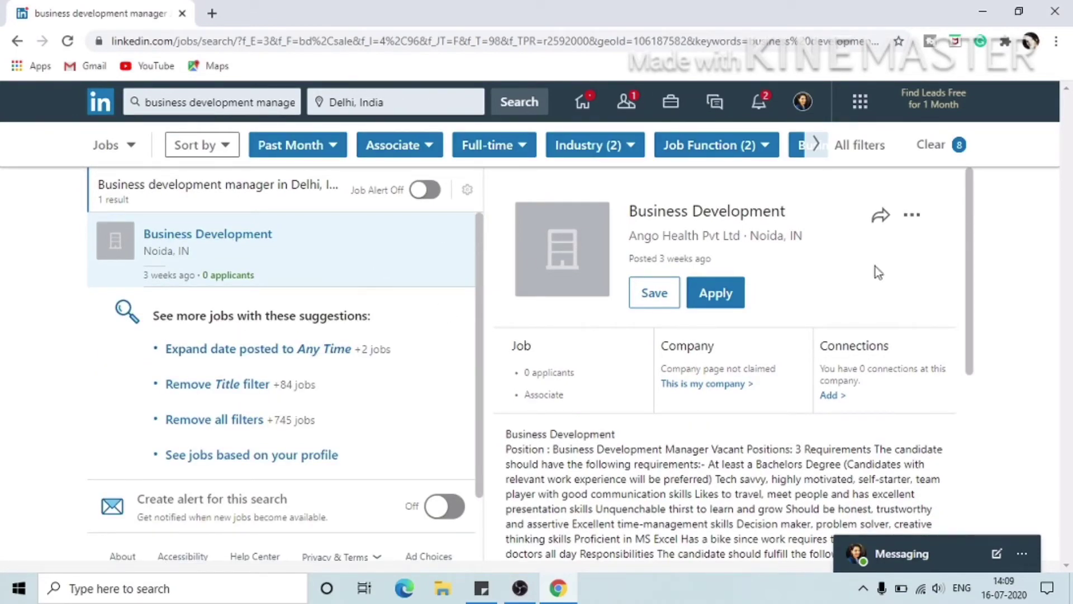
# Step: Check the choices offered by the LinkedIn Features filter
pyautogui.click(816, 144)
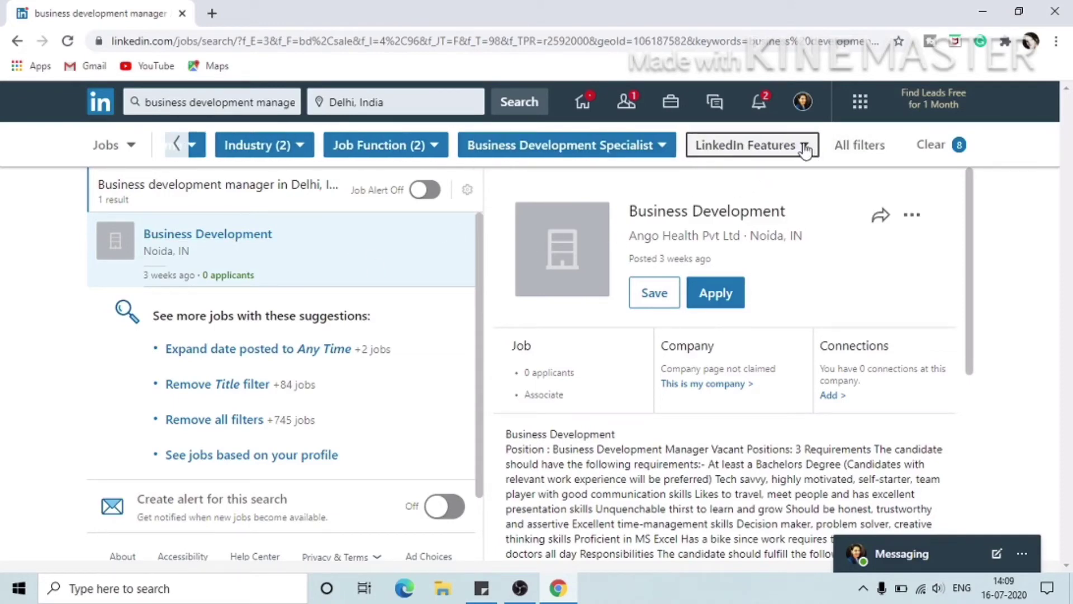
pyautogui.click(804, 149)
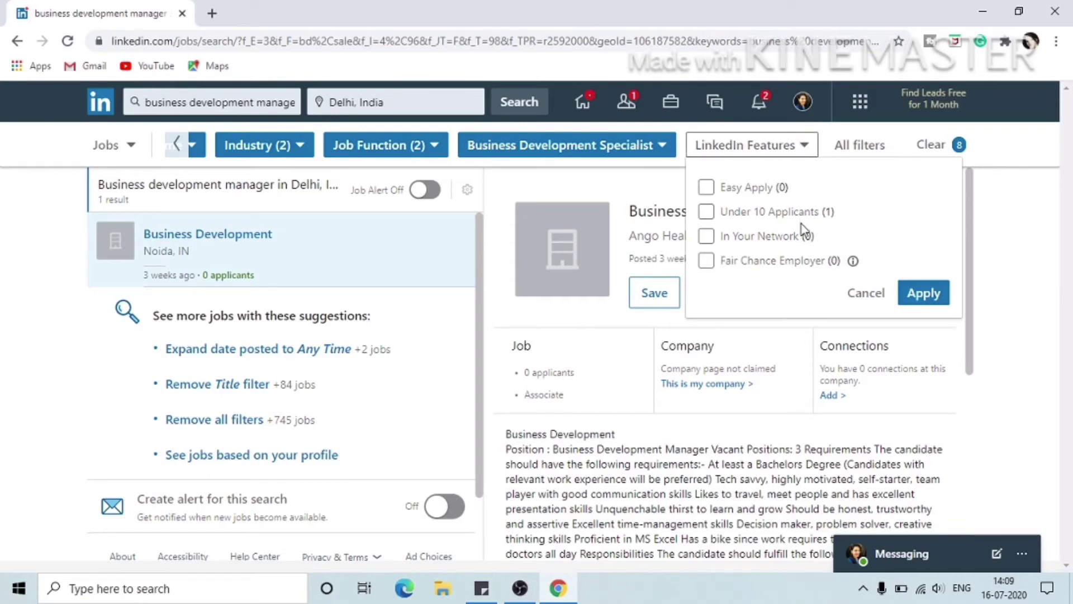
pyautogui.click(859, 150)
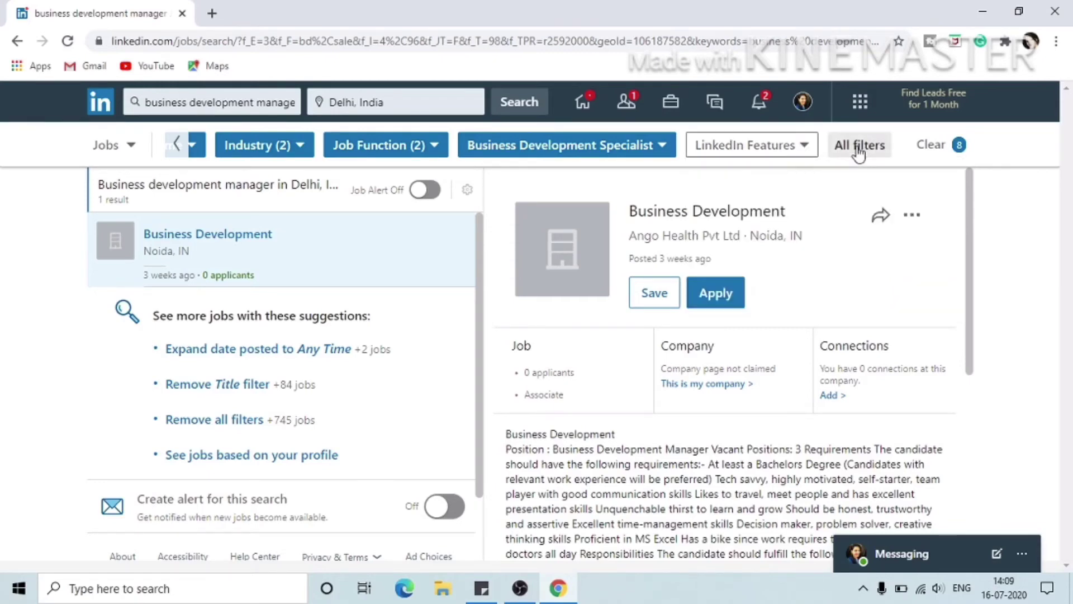
# Step: Set the date posted to Any Time in the full set of job filters and apply it
pyautogui.click(859, 152)
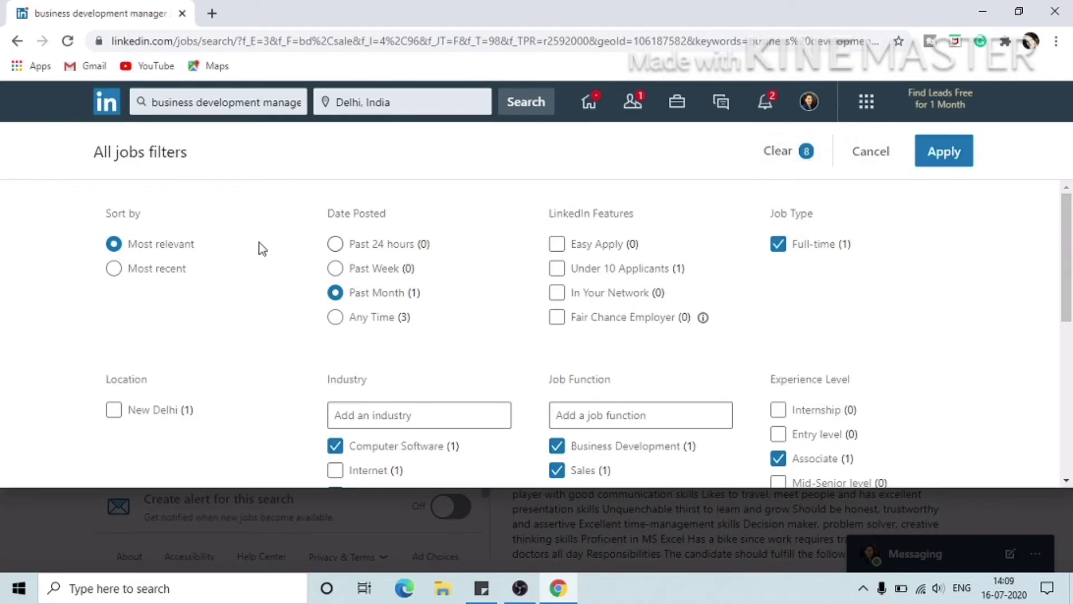
pyautogui.click(335, 317)
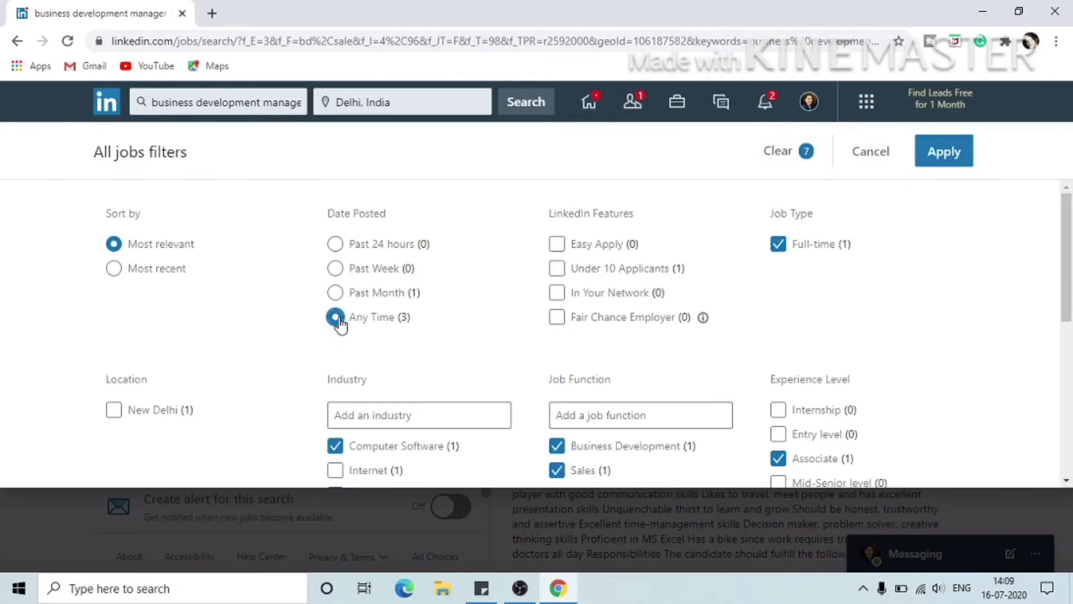
pyautogui.scroll(-3, 665, 363)
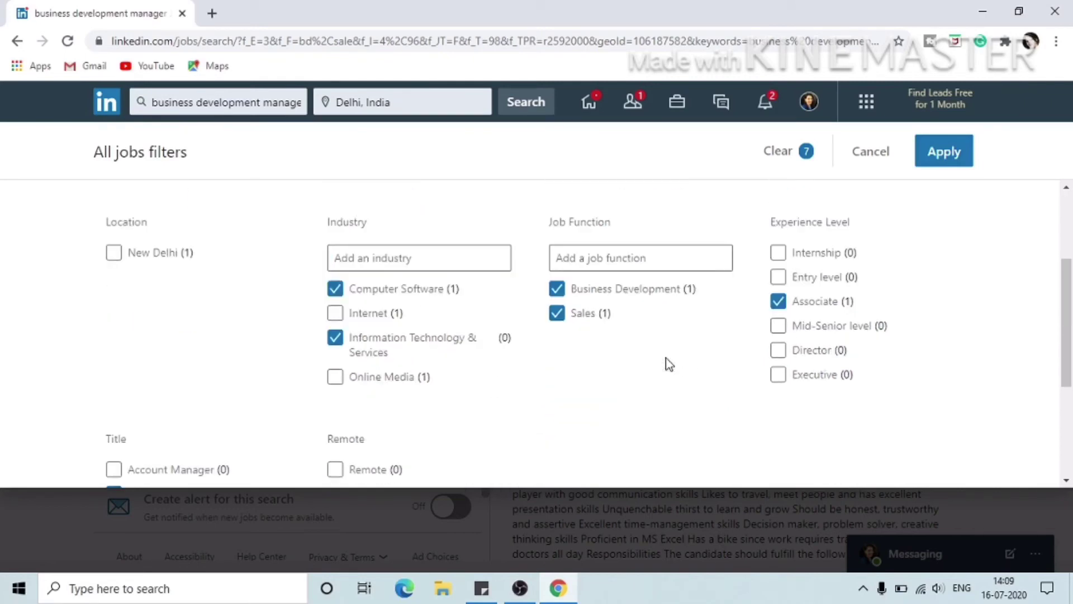
pyautogui.scroll(-4, 568, 370)
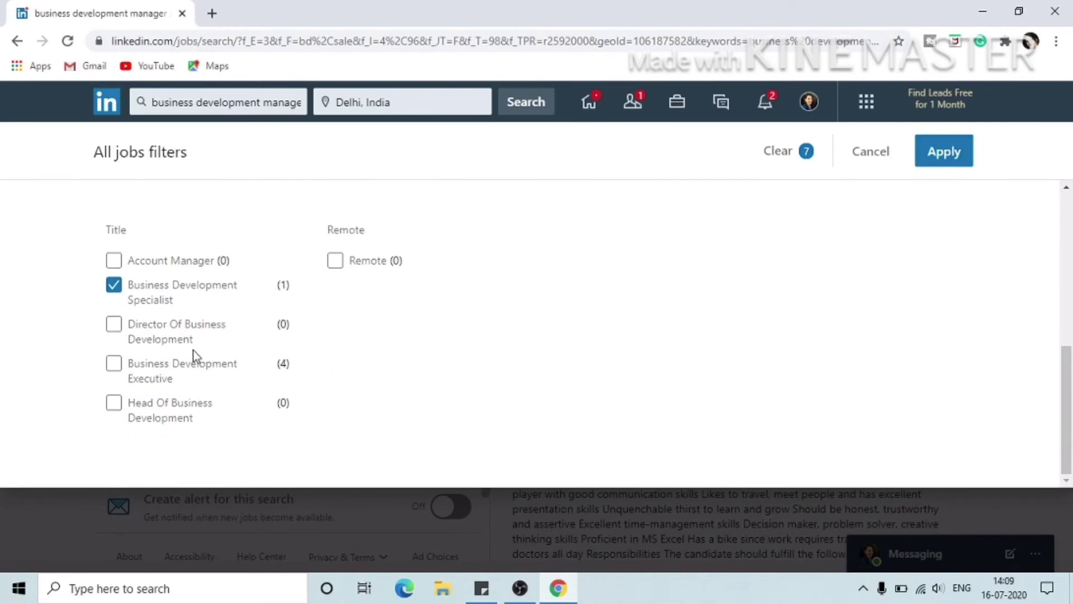
pyautogui.scroll(6, 411, 380)
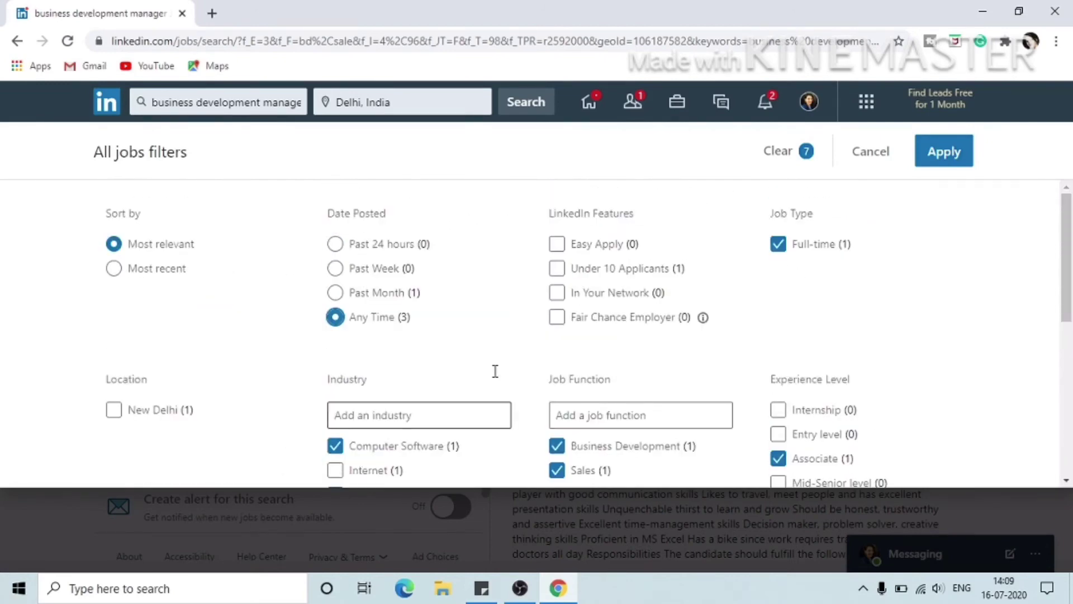
pyautogui.click(941, 160)
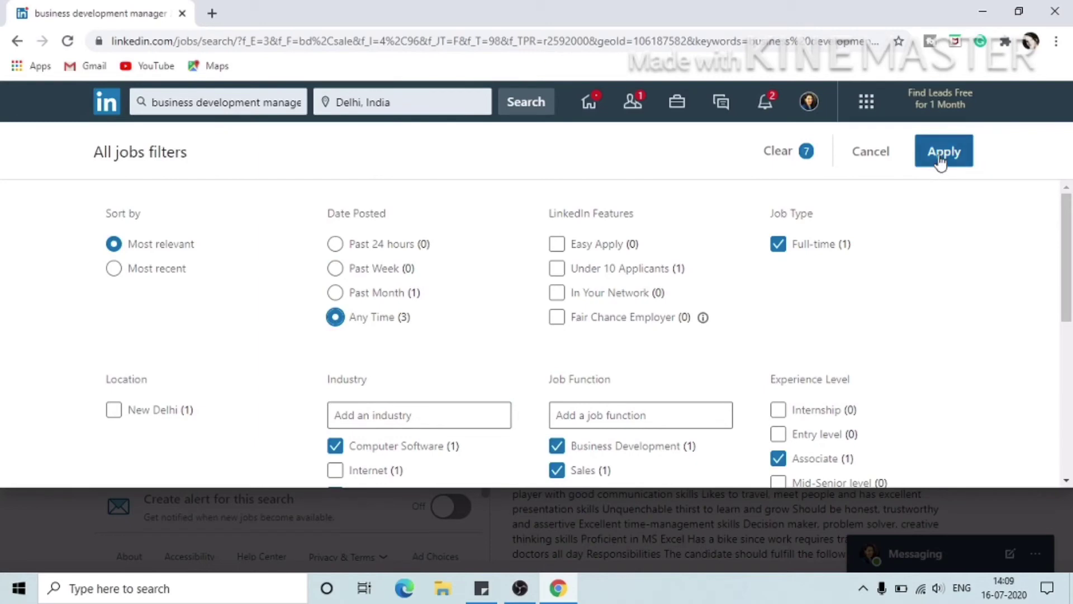
pyautogui.click(941, 161)
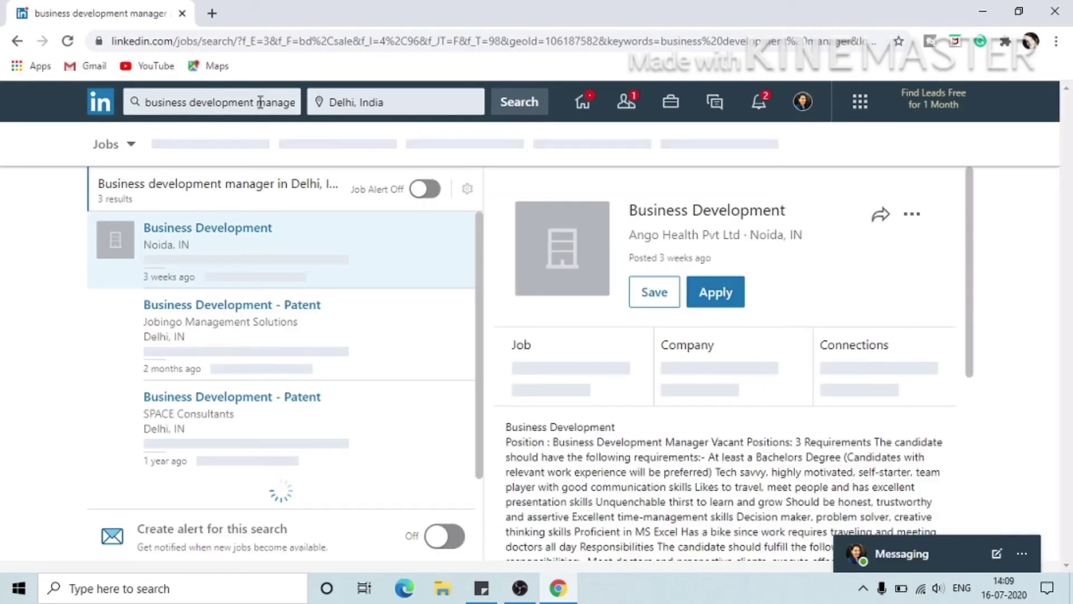
# Step: Replace the job search keywords with "sales" and run the search for Delhi, India
pyautogui.click(146, 108)
pyautogui.click(191, 103)
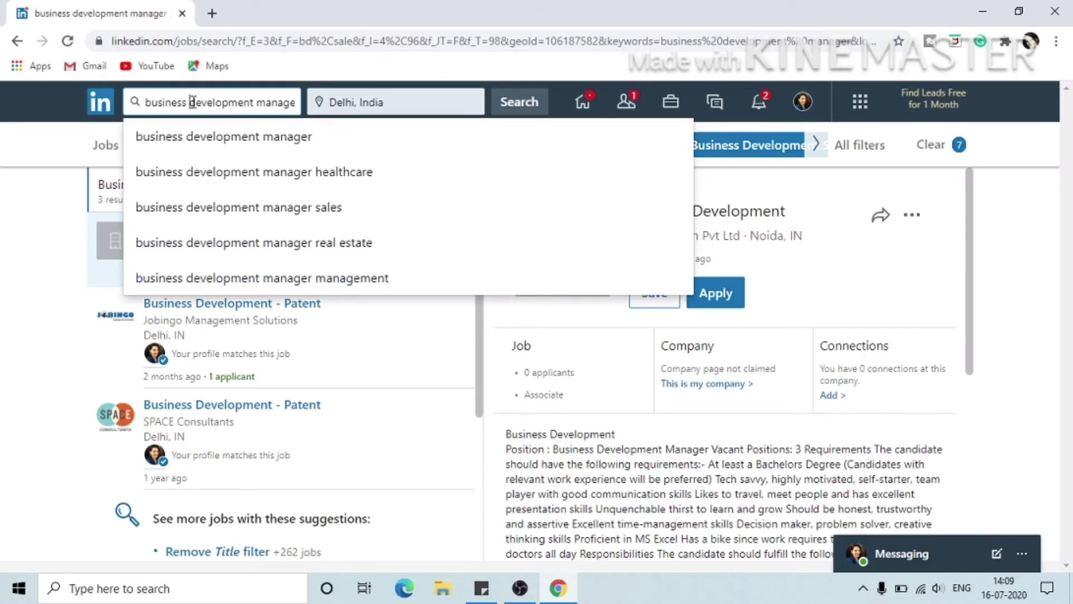
pyautogui.doubleClick(193, 103)
pyautogui.click(193, 103)
pyautogui.moveTo(148, 103); pyautogui.dragTo(319, 114)
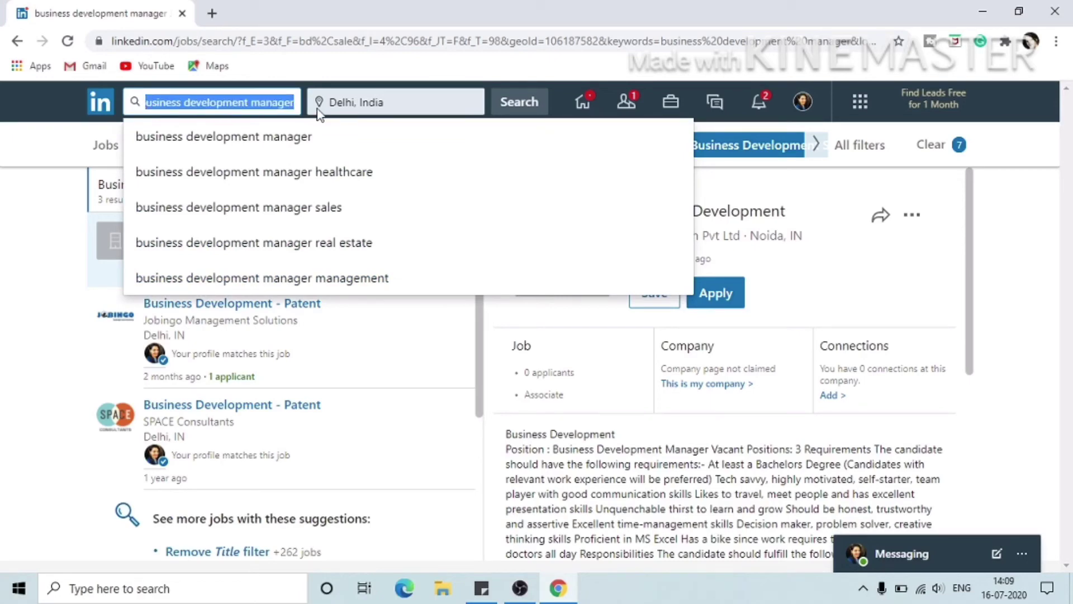
pyautogui.press('BackSpace')
pyautogui.write('sal')
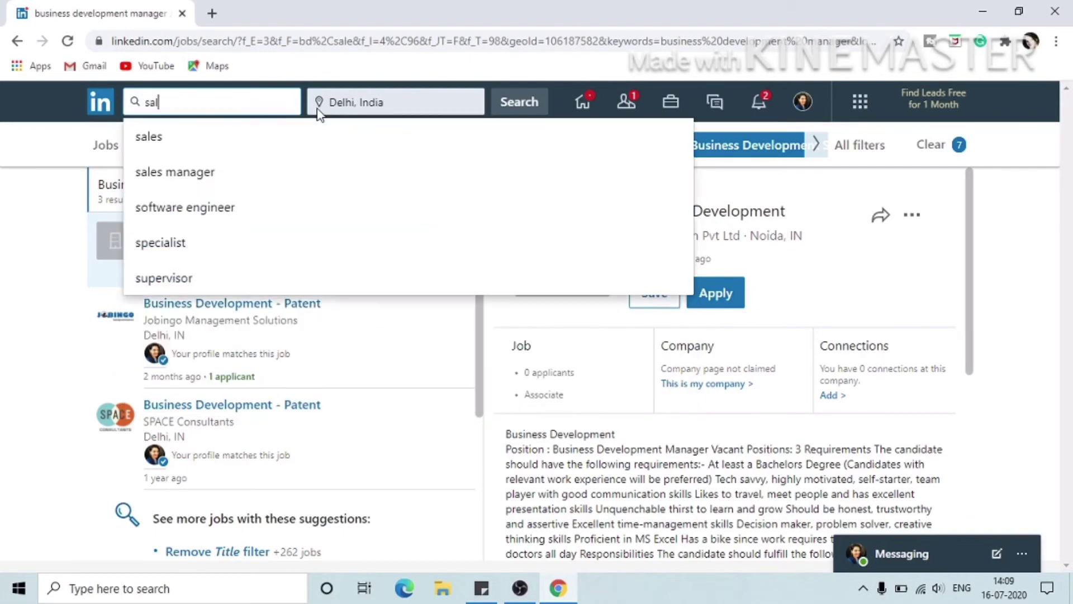
pyautogui.write('es')
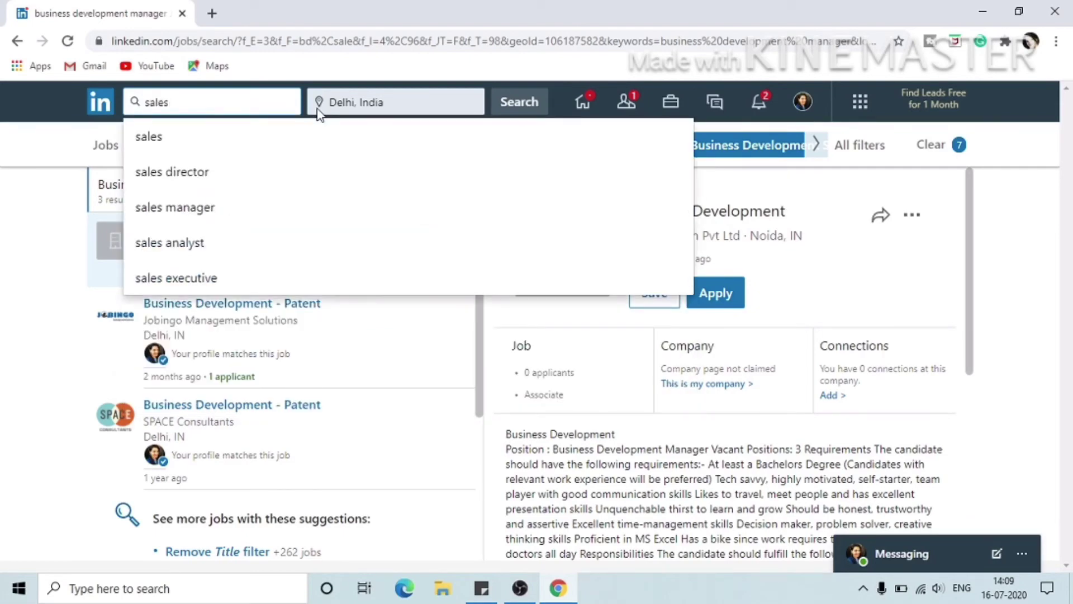
pyautogui.click(149, 136)
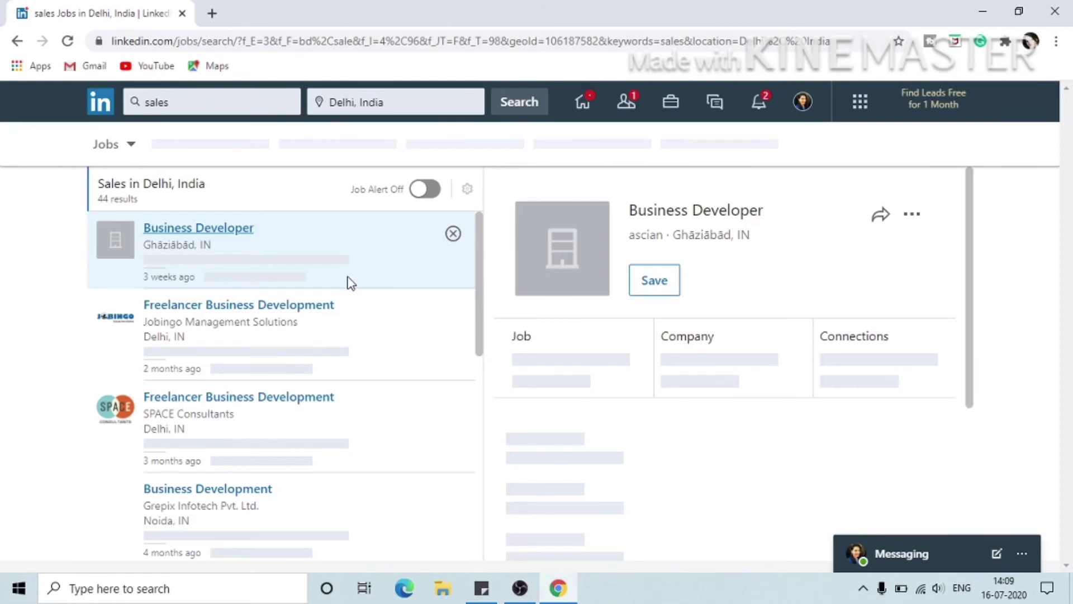
# Step: Open the Business Development job from Grepix Infotech Pvt. Ltd. in the sales results
pyautogui.scroll(-2, 467, 341)
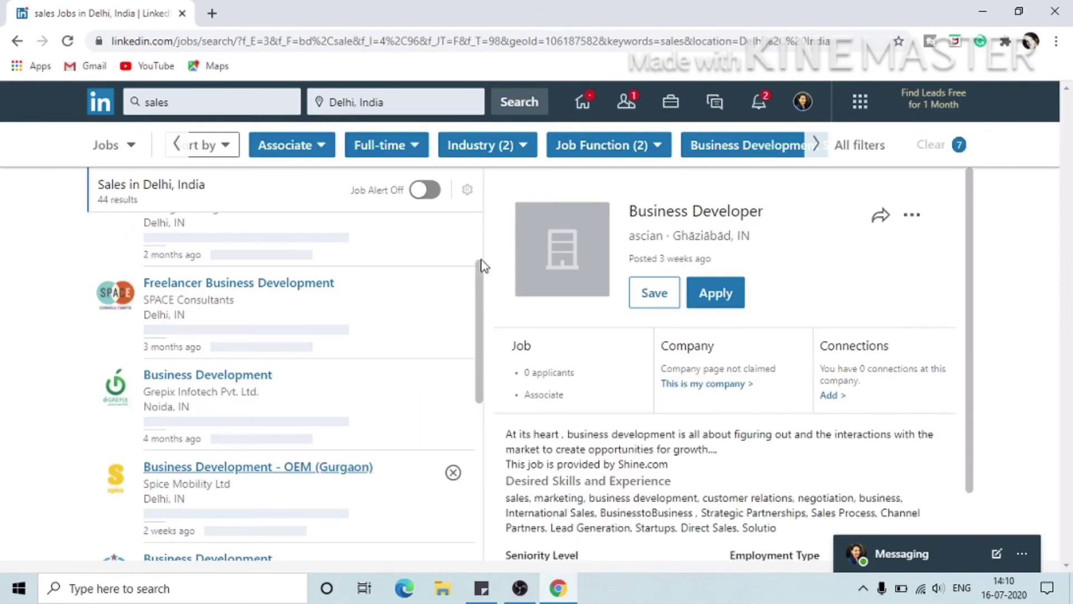
pyautogui.scroll(3, 482, 232)
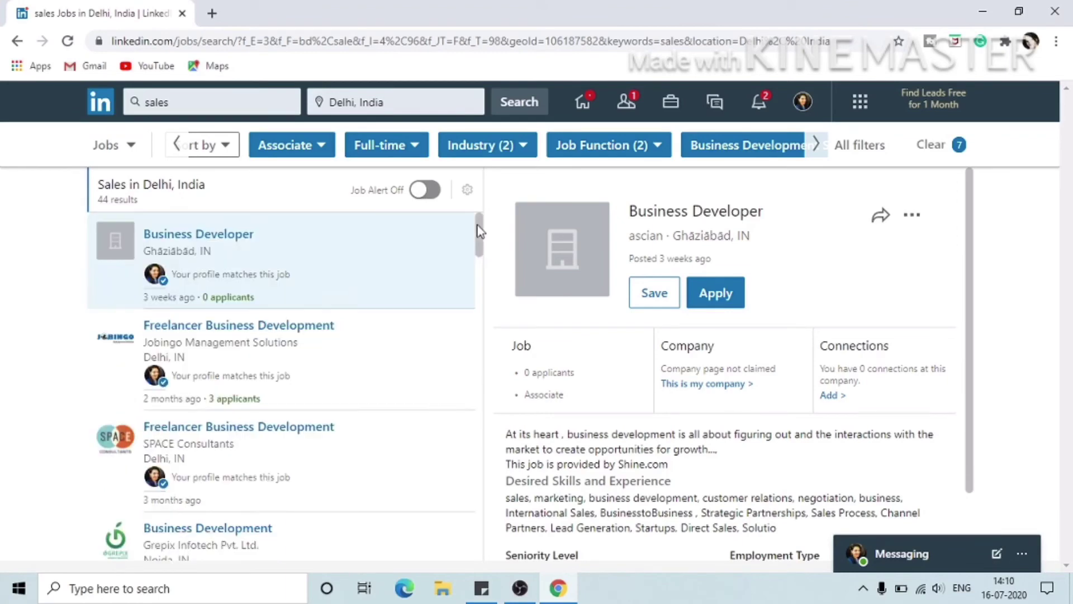
pyautogui.moveTo(478, 232)
pyautogui.mouseDown()
pyautogui.moveTo(471, 337)
pyautogui.moveTo(479, 216)
pyautogui.mouseUp()
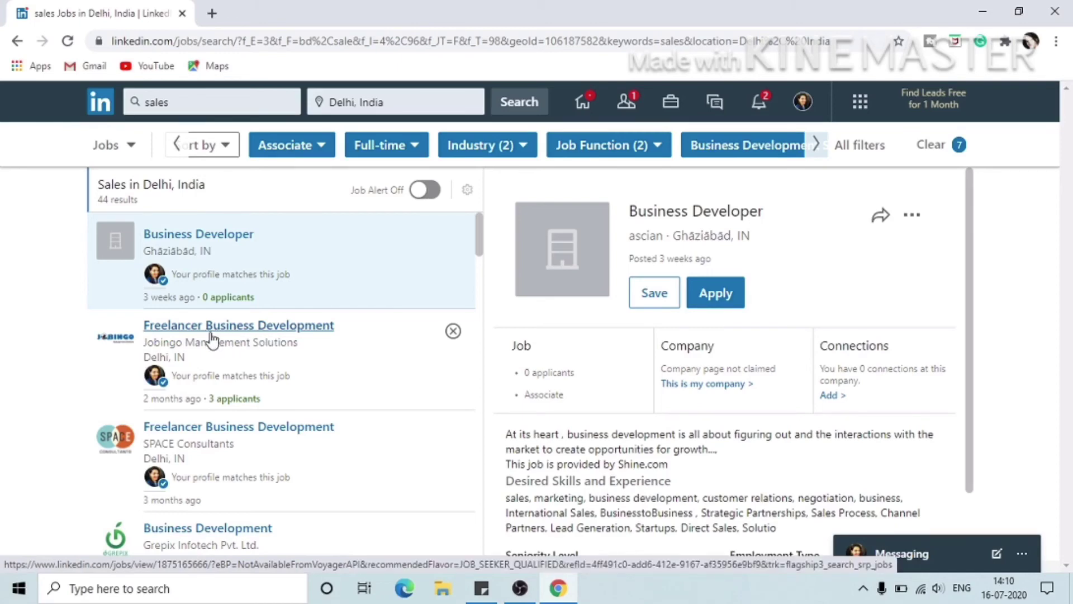
pyautogui.scroll(-1, 210, 340)
pyautogui.scroll(-1, 351, 378)
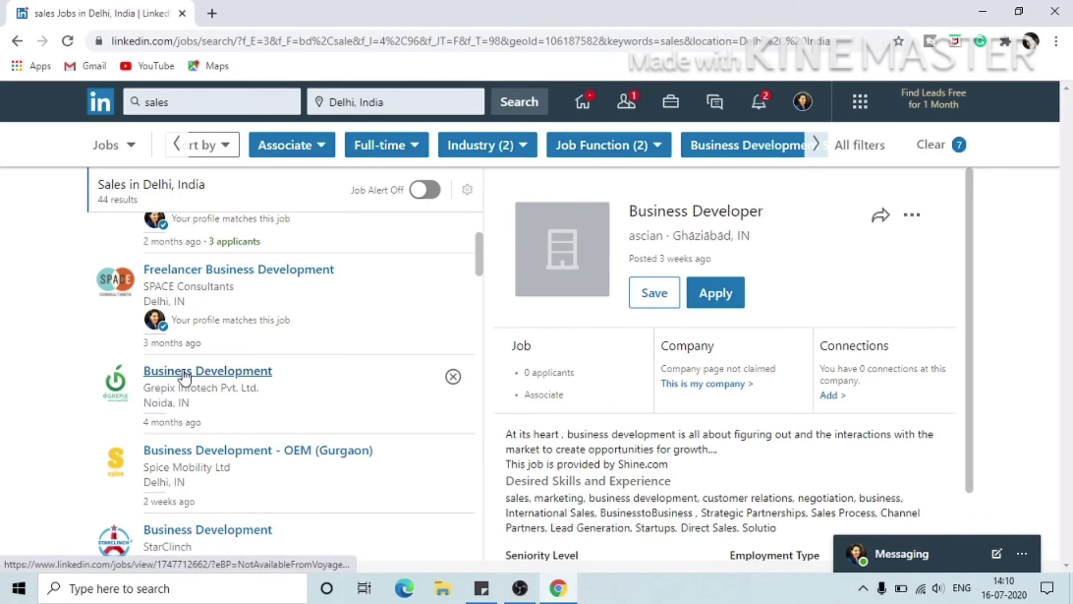
pyautogui.click(185, 377)
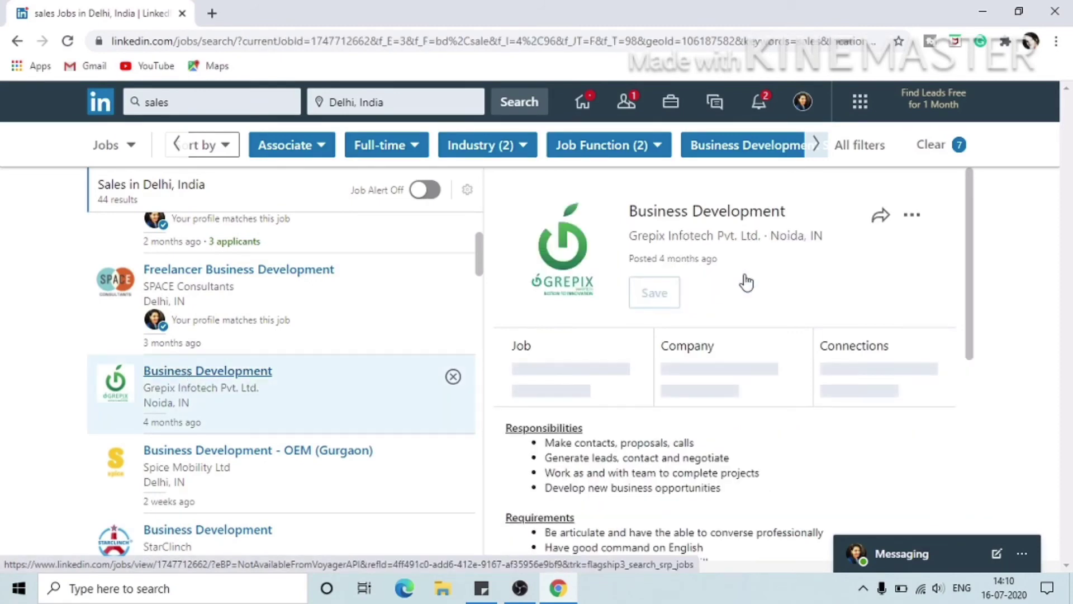
# Step: Read the Grepix Infotech job's responsibilities, requirements and job details, and expand the company's full About us text
pyautogui.scroll(-4, 746, 283)
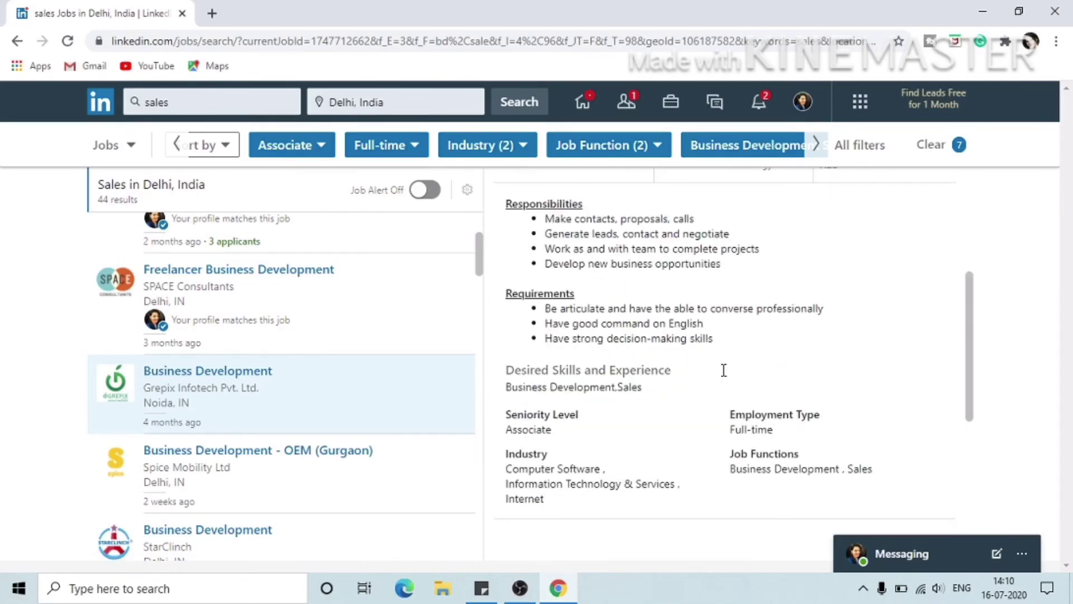
pyautogui.scroll(2, 723, 370)
pyautogui.scroll(3, 722, 371)
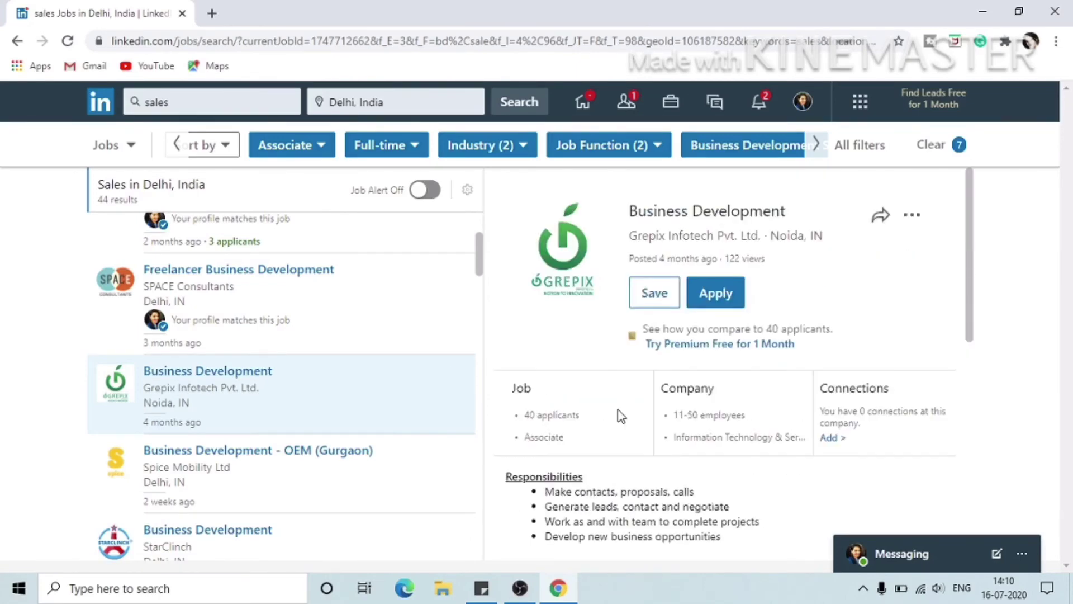
pyautogui.scroll(-1, 777, 409)
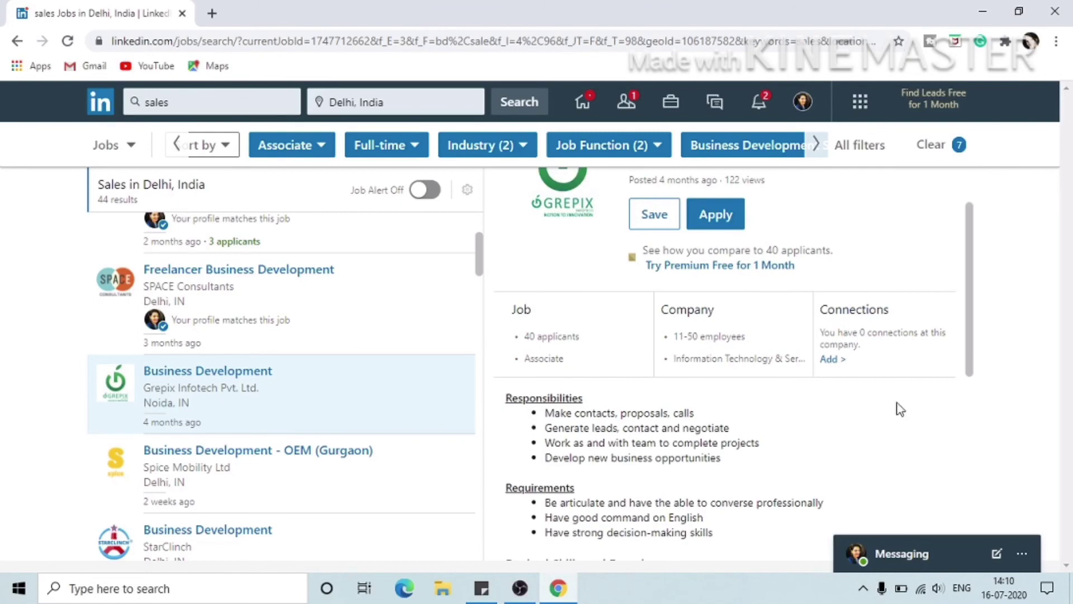
pyautogui.scroll(-4, 711, 447)
pyautogui.scroll(-3, 712, 449)
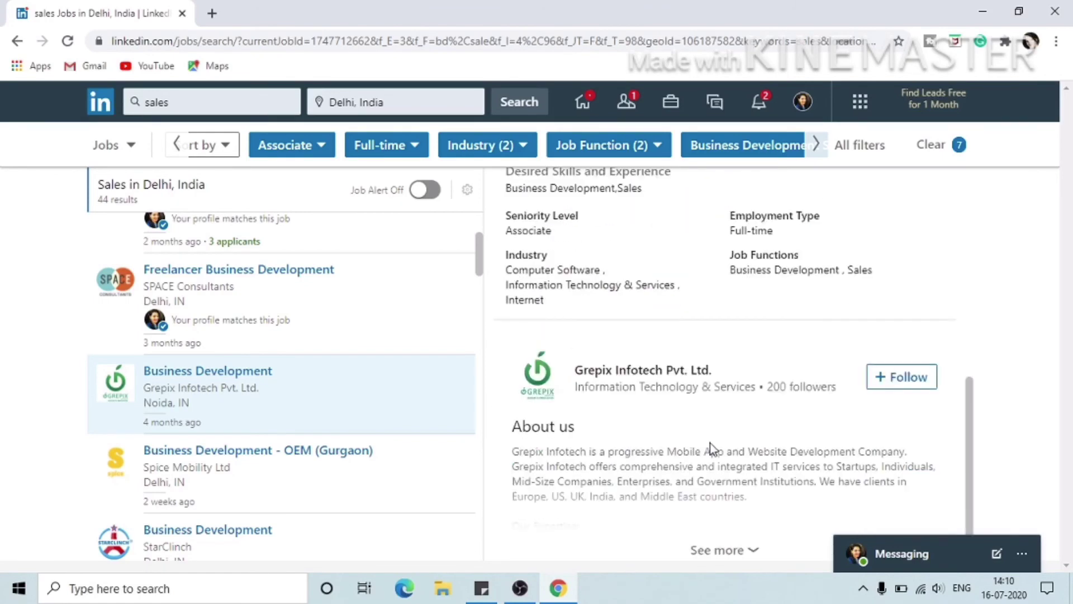
pyautogui.scroll(-1, 711, 447)
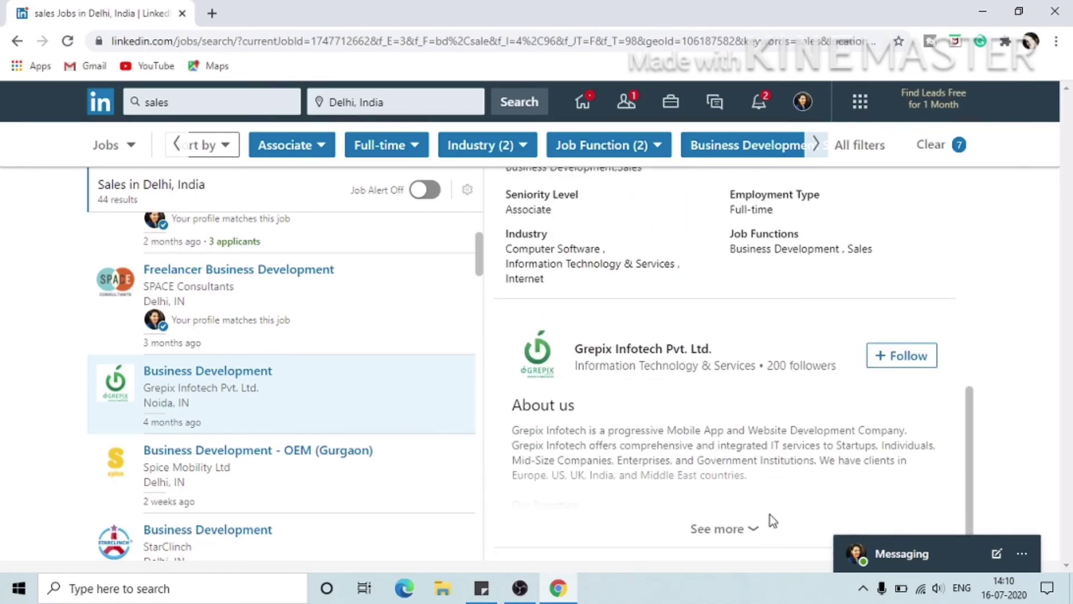
pyautogui.click(754, 530)
pyautogui.scroll(-4, 766, 495)
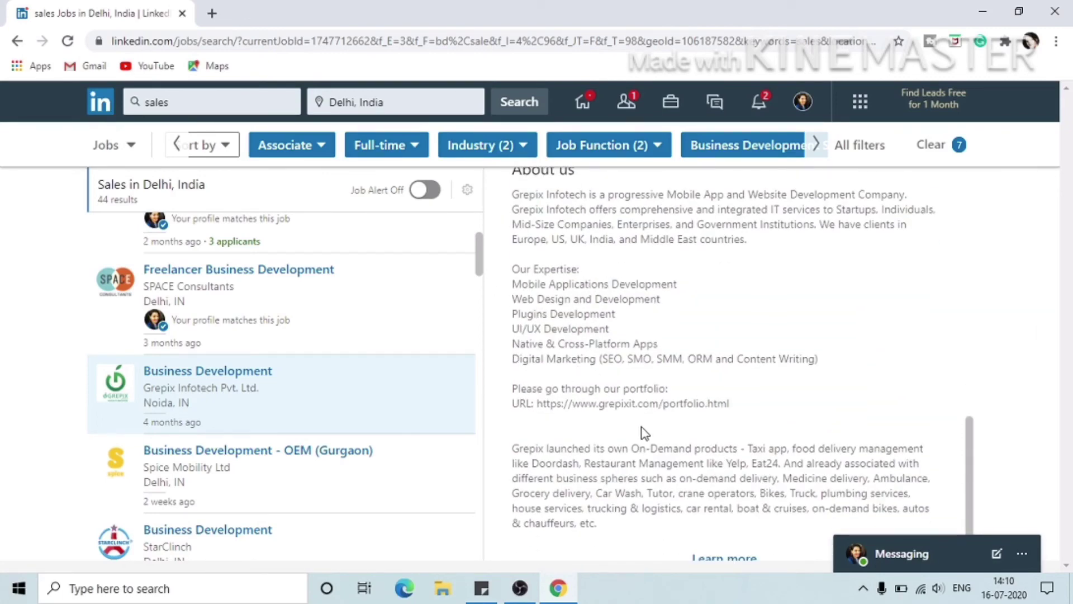
pyautogui.scroll(-1, 646, 433)
pyautogui.scroll(12, 676, 478)
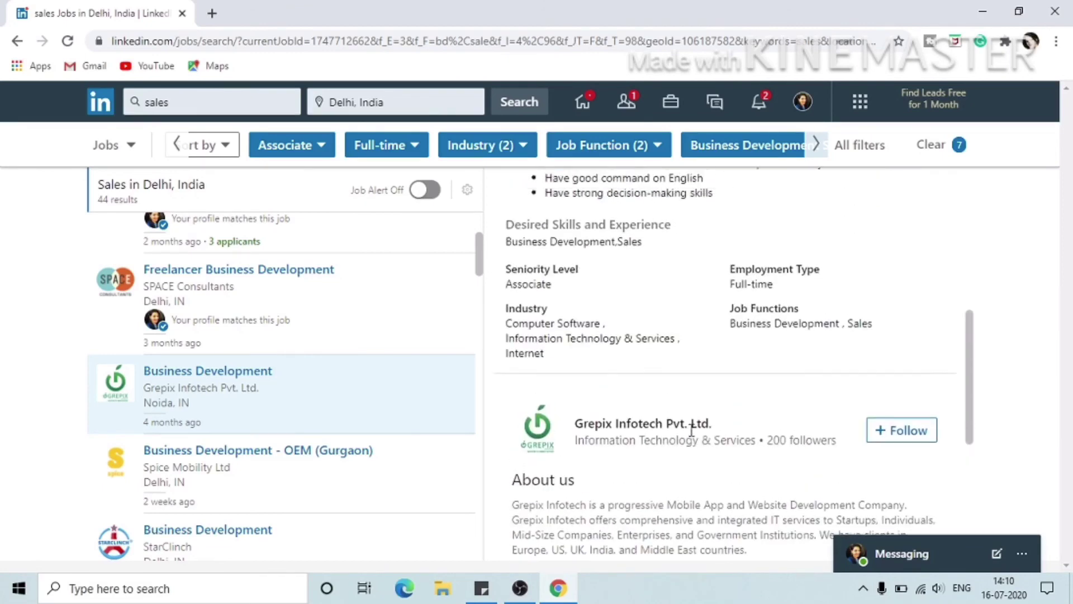
pyautogui.scroll(1, 692, 430)
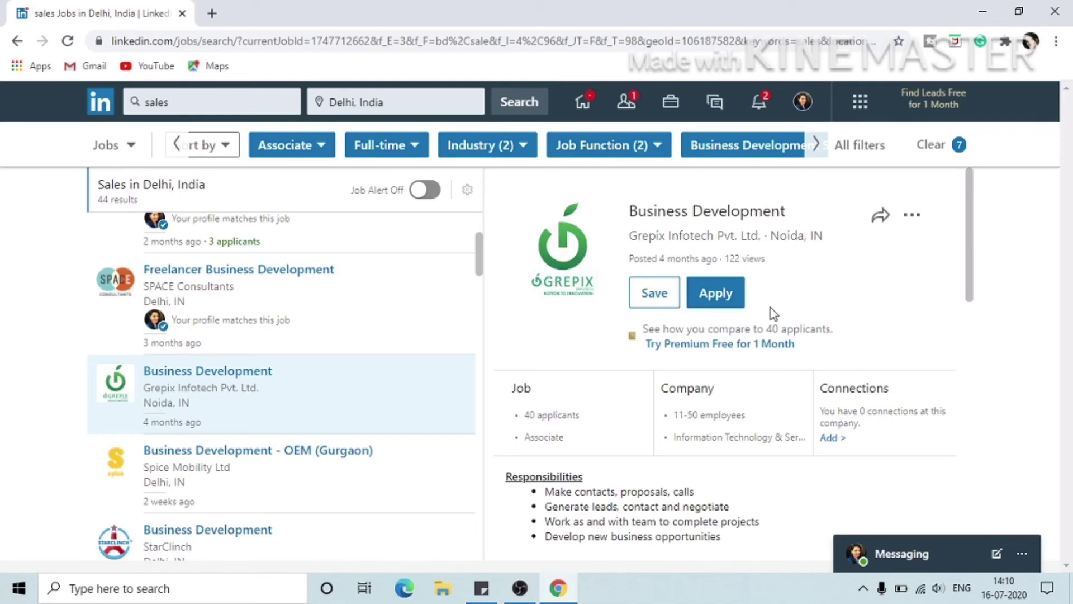
# Step: Open the external application page for the Grepix Infotech job and examine its job description, company details and application option
pyautogui.click(730, 299)
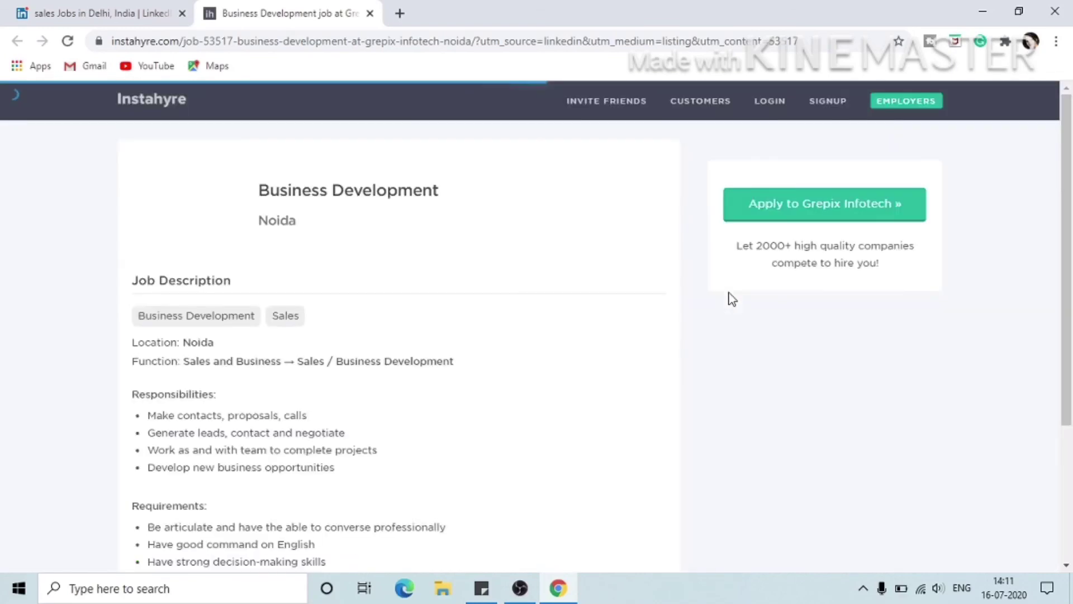
pyautogui.scroll(-3, 546, 366)
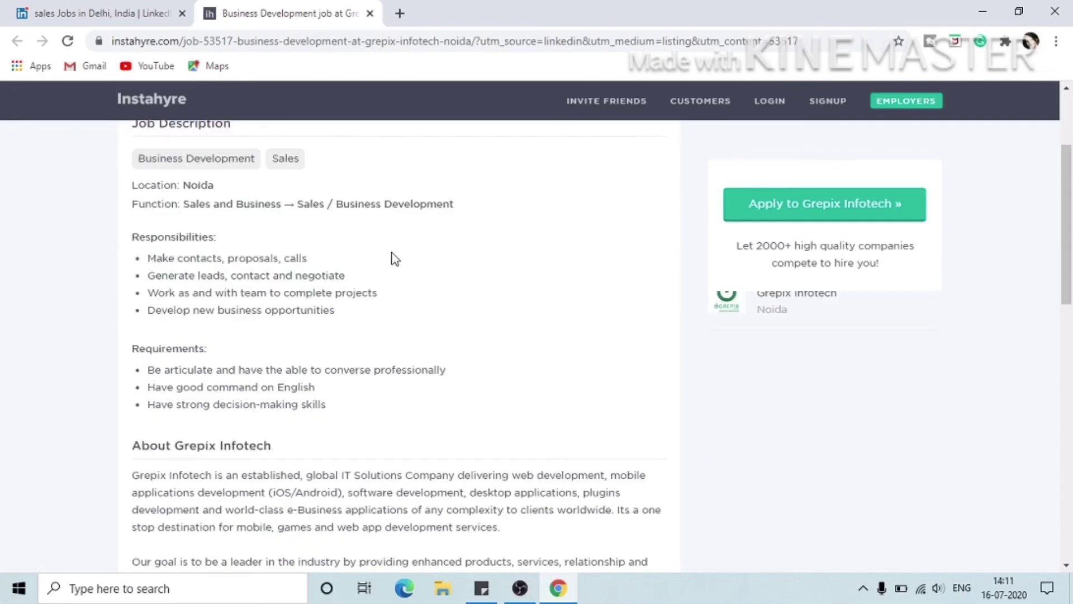
pyautogui.scroll(-1, 393, 258)
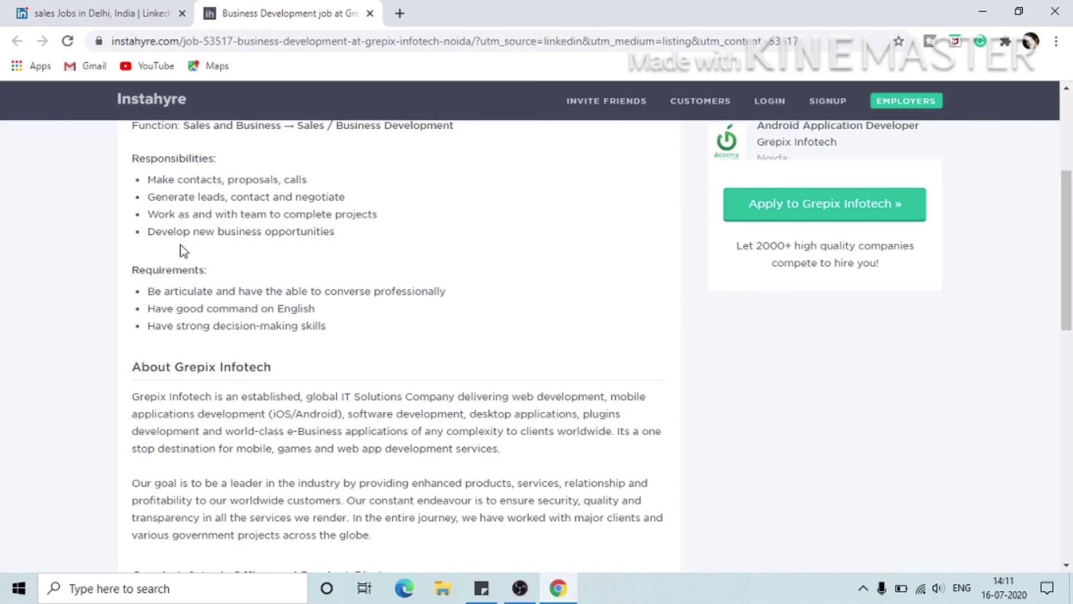
pyautogui.scroll(-3, 343, 258)
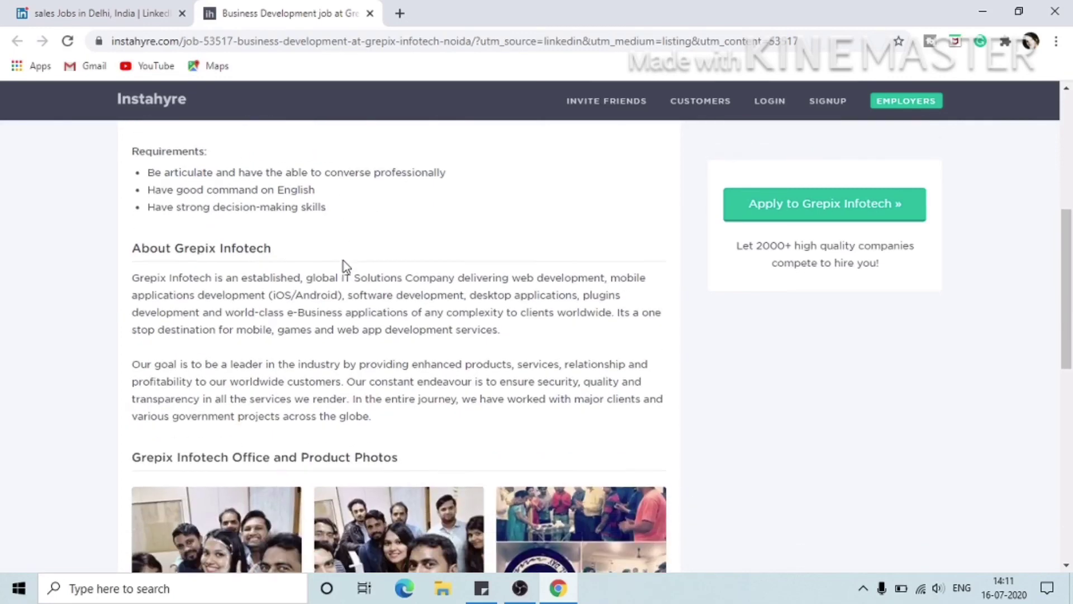
pyautogui.scroll(-7, 343, 259)
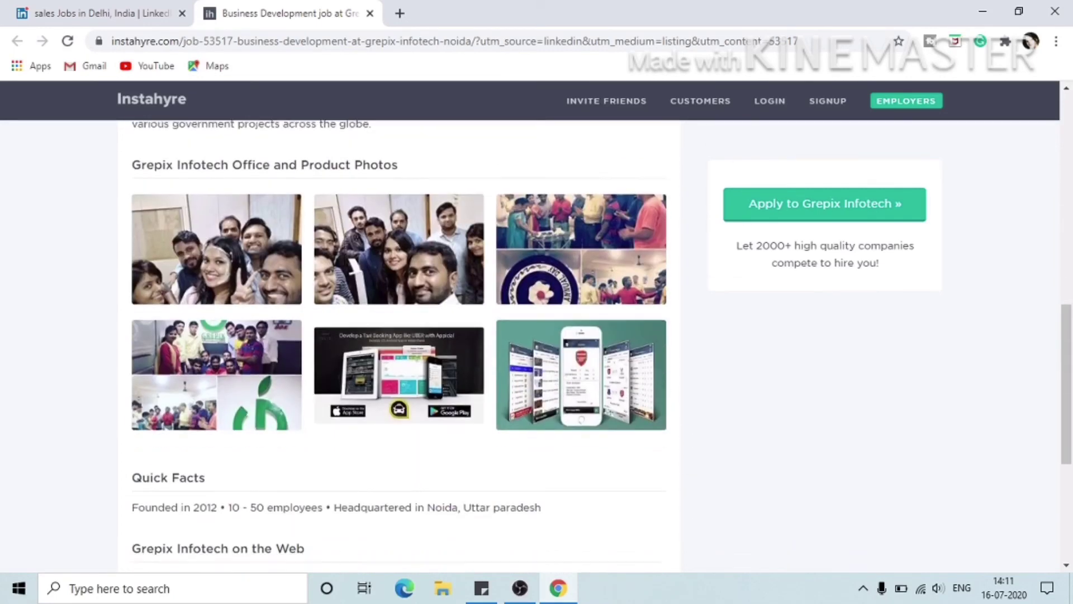
pyautogui.scroll(-3, 344, 268)
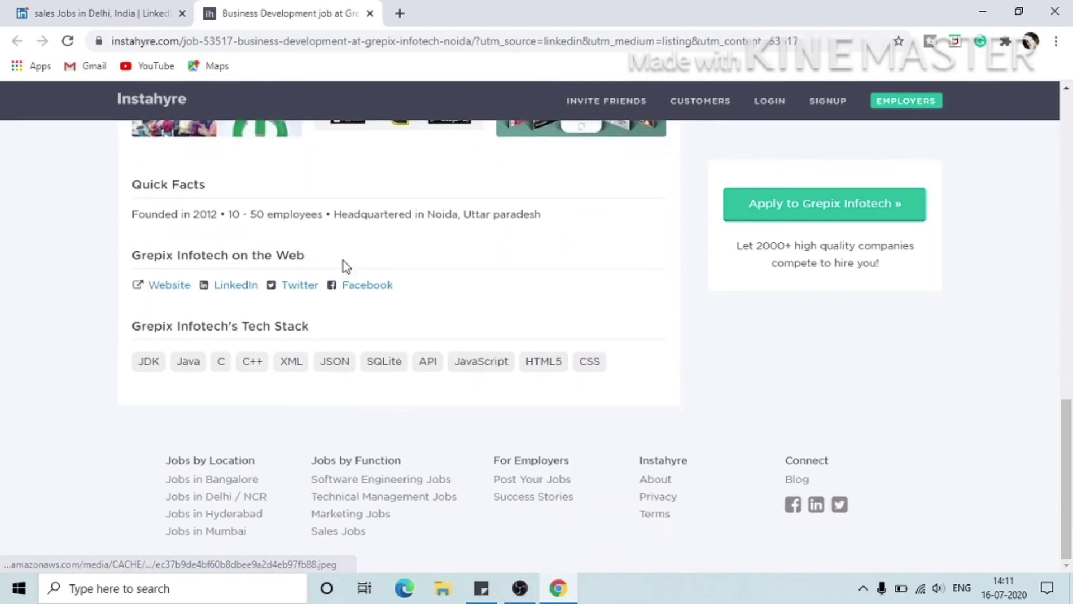
pyautogui.scroll(13, 452, 325)
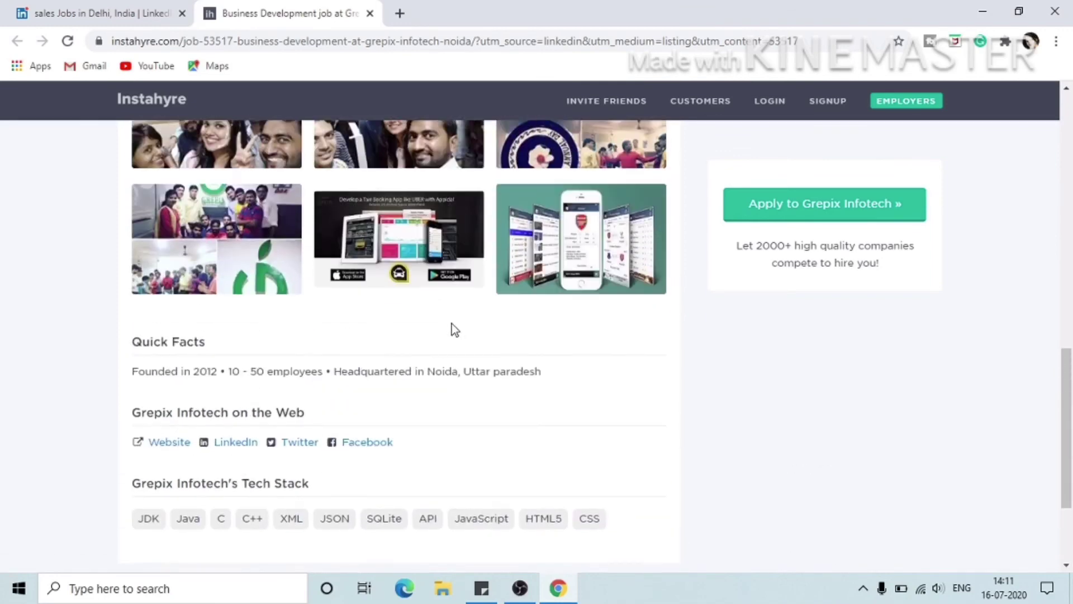
pyautogui.scroll(4, 452, 325)
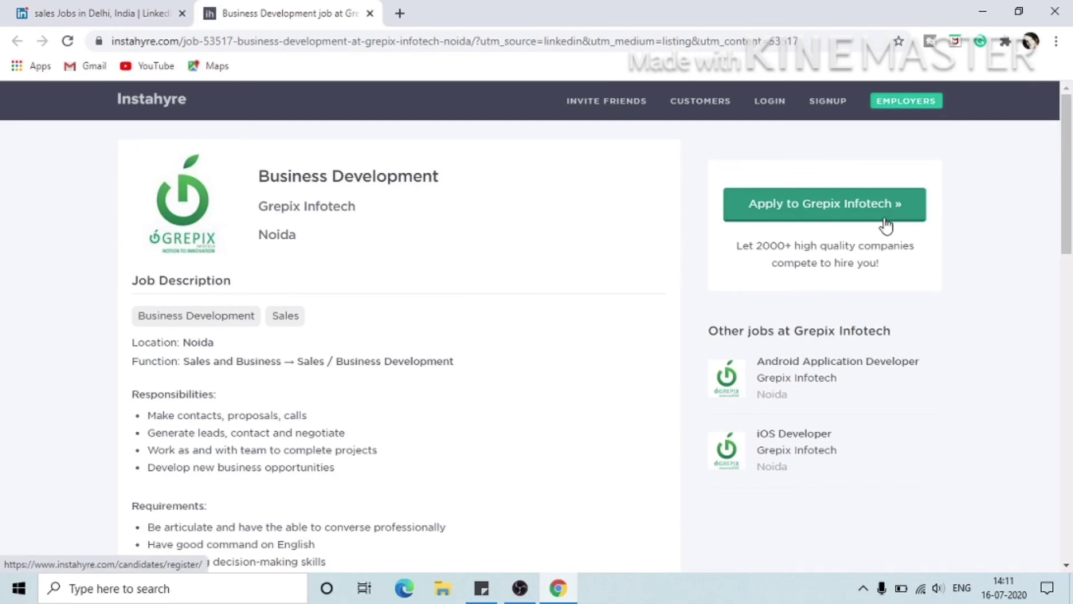
pyautogui.scroll(-7, 454, 398)
pyautogui.scroll(-7, 454, 398)
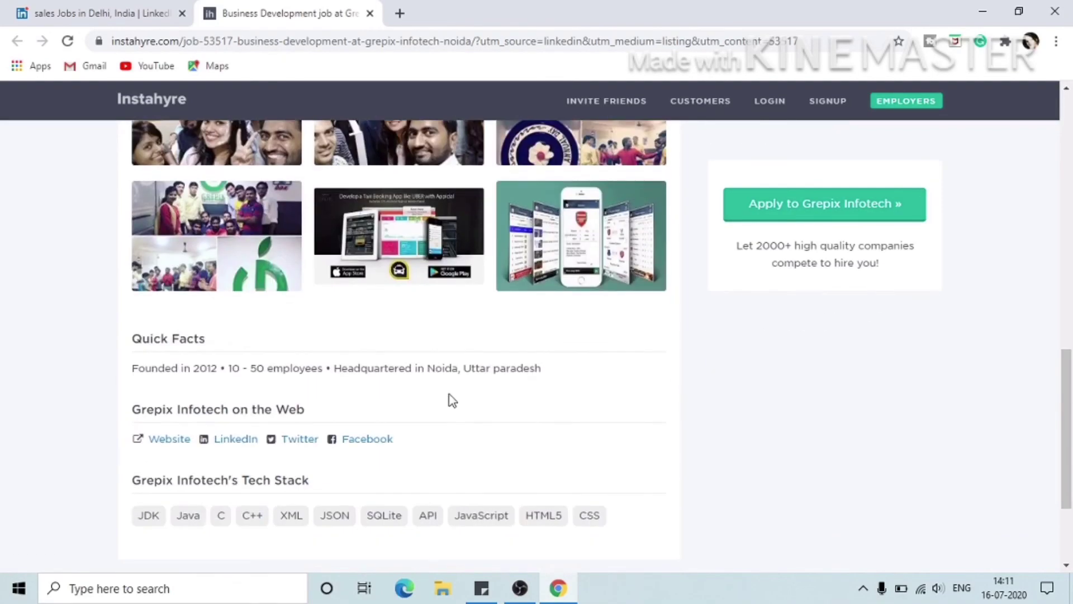
pyautogui.scroll(-3, 452, 399)
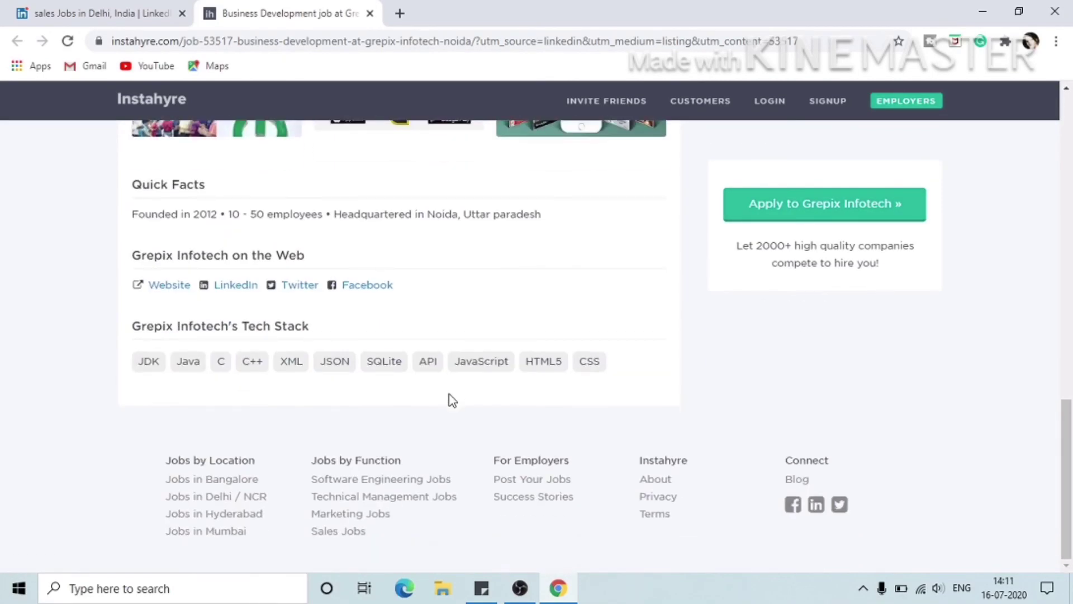
pyautogui.scroll(15, 453, 399)
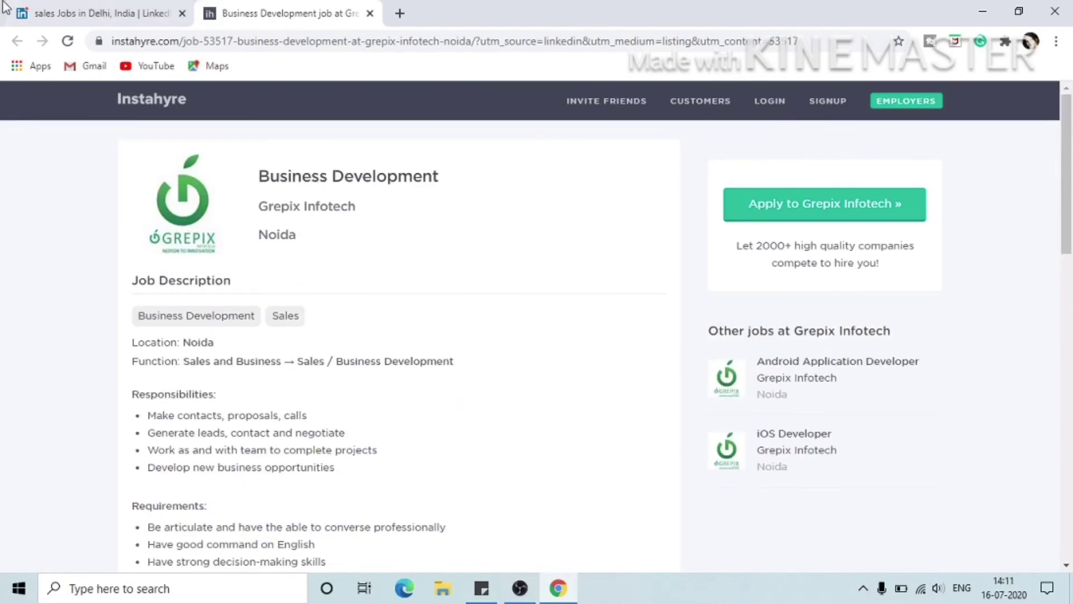
# Step: Return to the LinkedIn job search, close the Instahyre page and browse the sales job list
pyautogui.click(106, 13)
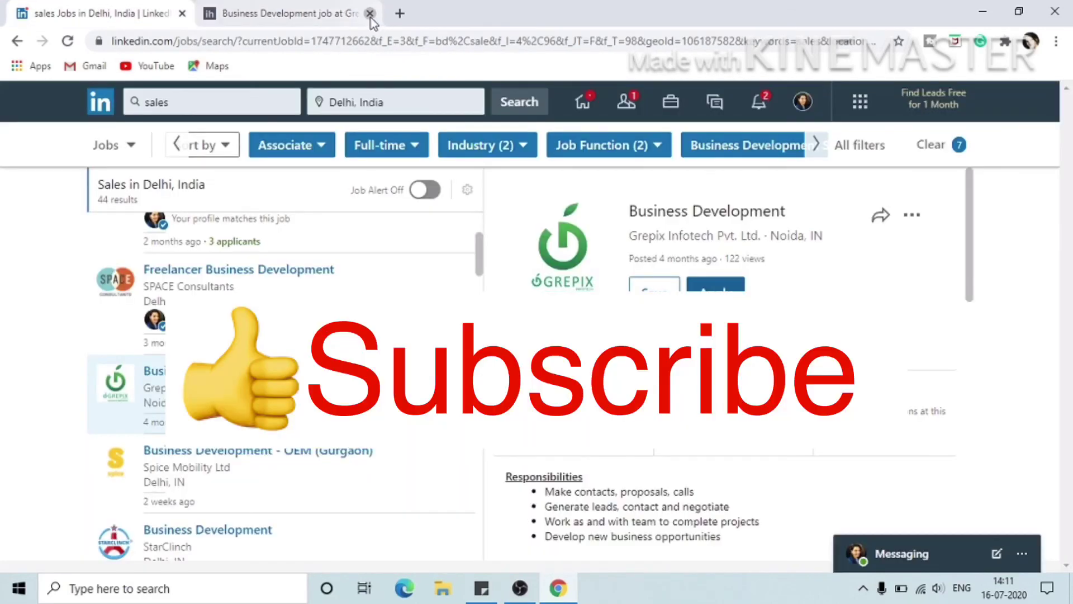
pyautogui.click(369, 14)
pyautogui.scroll(3, 463, 281)
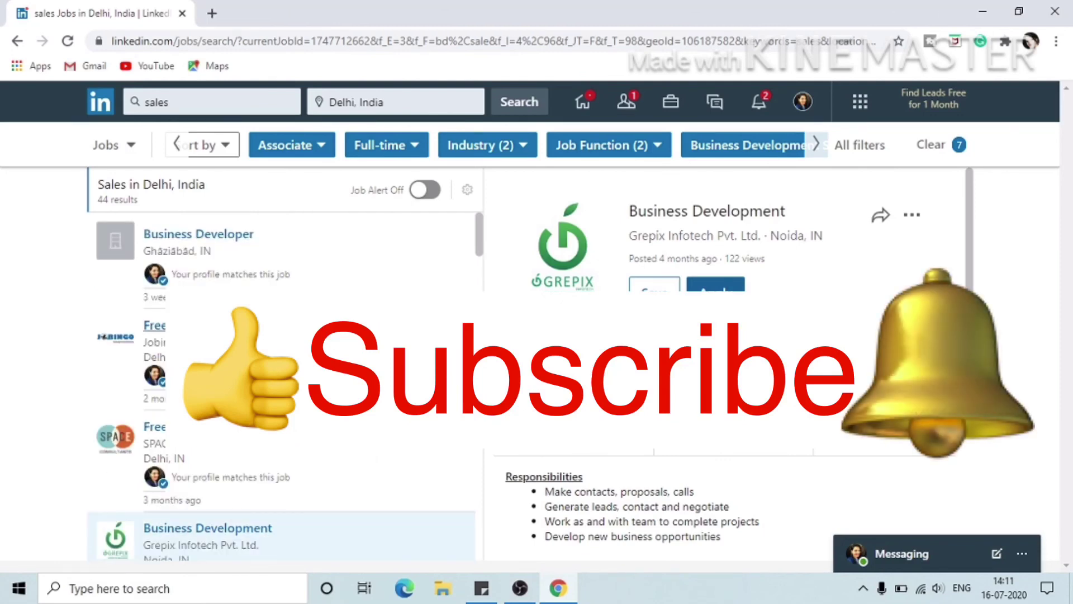
pyautogui.scroll(-5, 286, 384)
pyautogui.scroll(-5, 291, 385)
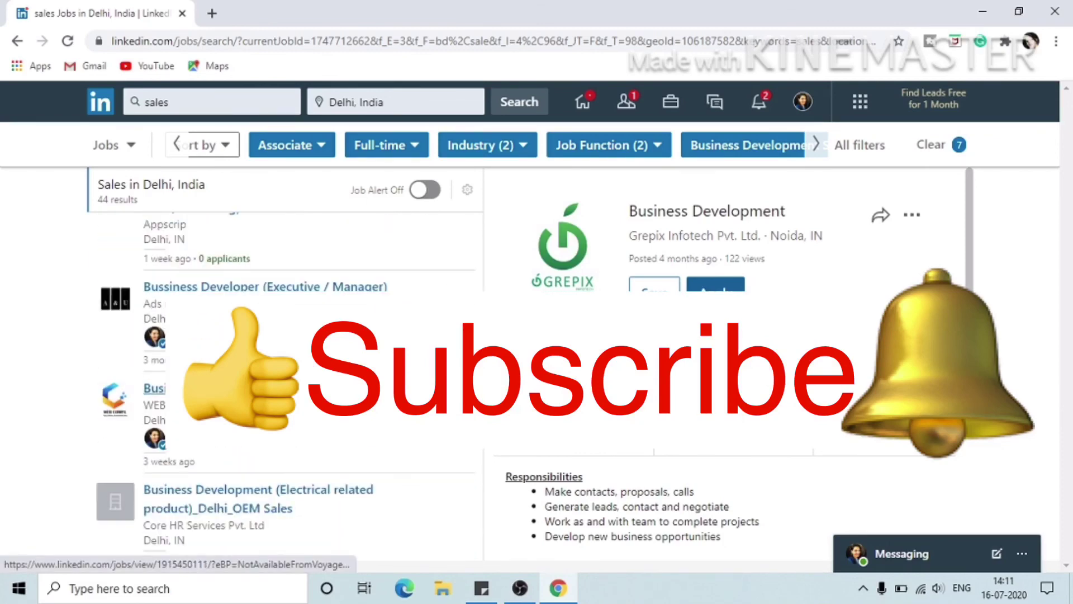
pyautogui.scroll(-3, 285, 386)
pyautogui.scroll(6, 285, 385)
pyautogui.scroll(6, 286, 385)
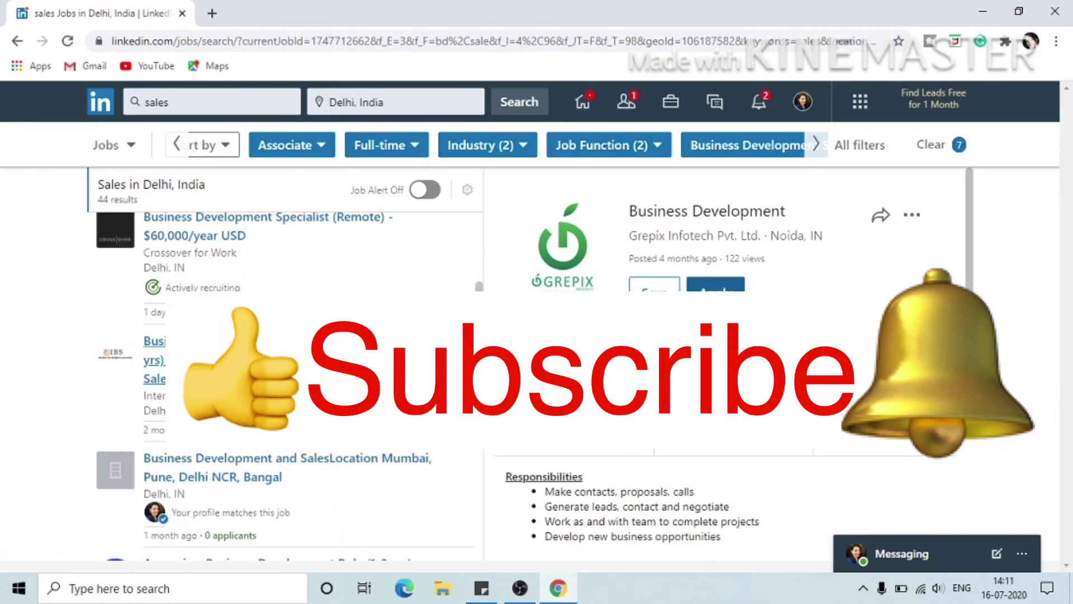